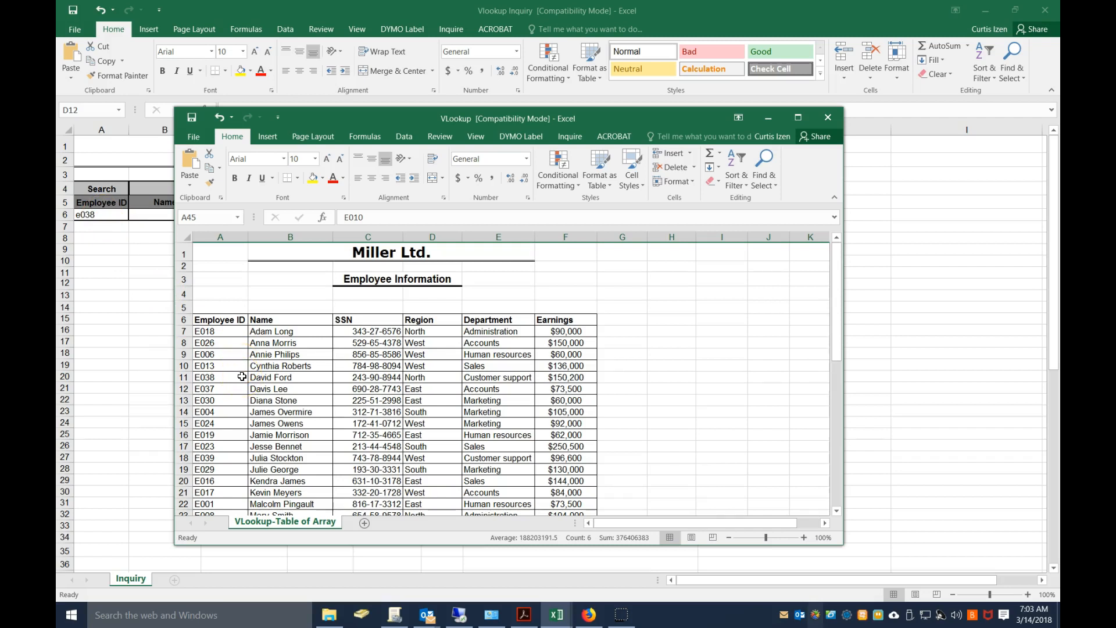
Minimise the VLookup workbook and insert a VLOOKUP function in Name cell B6 of the Inquiry sheet
{"action": "left_click", "coordinate": [768, 118]}
{"action": "left_click", "coordinate": [146, 214]}
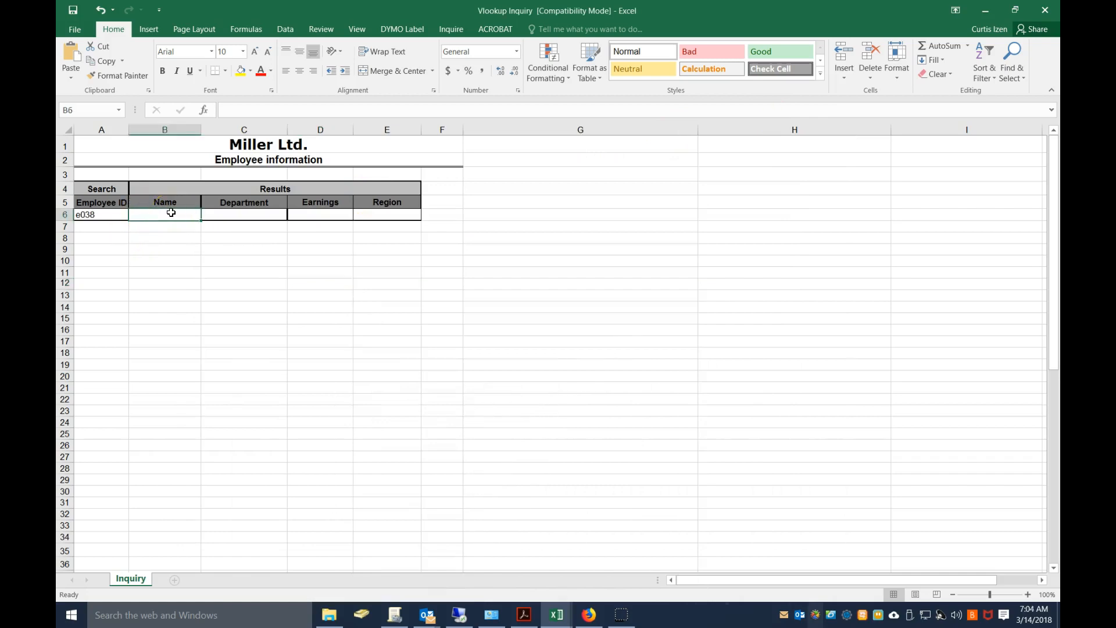
{"action": "scroll", "coordinate": [262, 303], "scroll_direction": "up", "scroll_amount": 3, "text": "ctrl"}
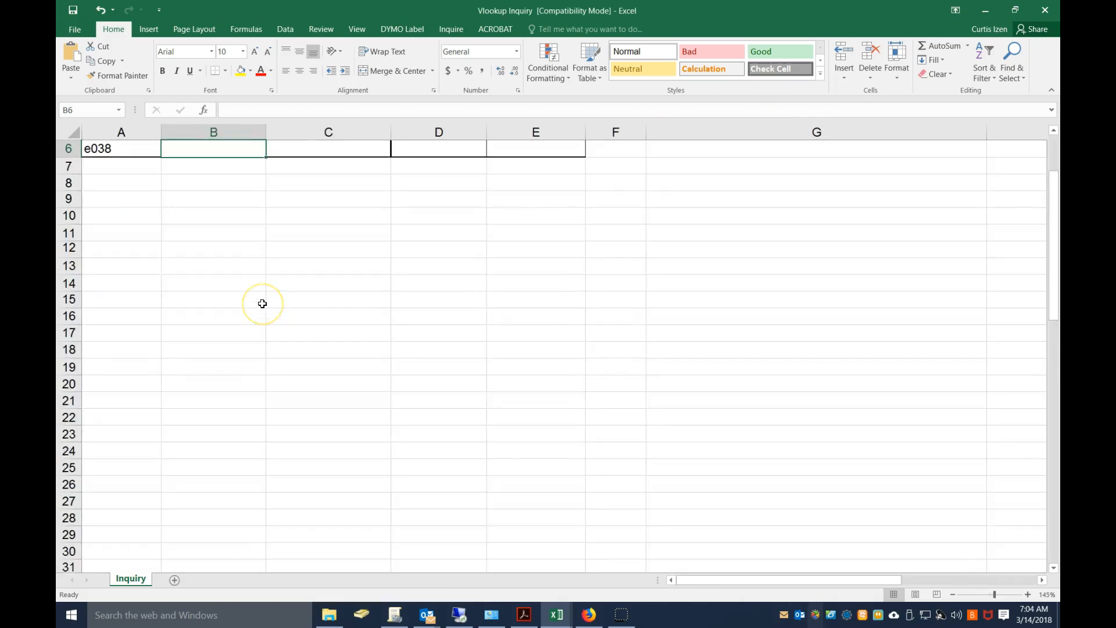
{"action": "left_click", "coordinate": [207, 111]}
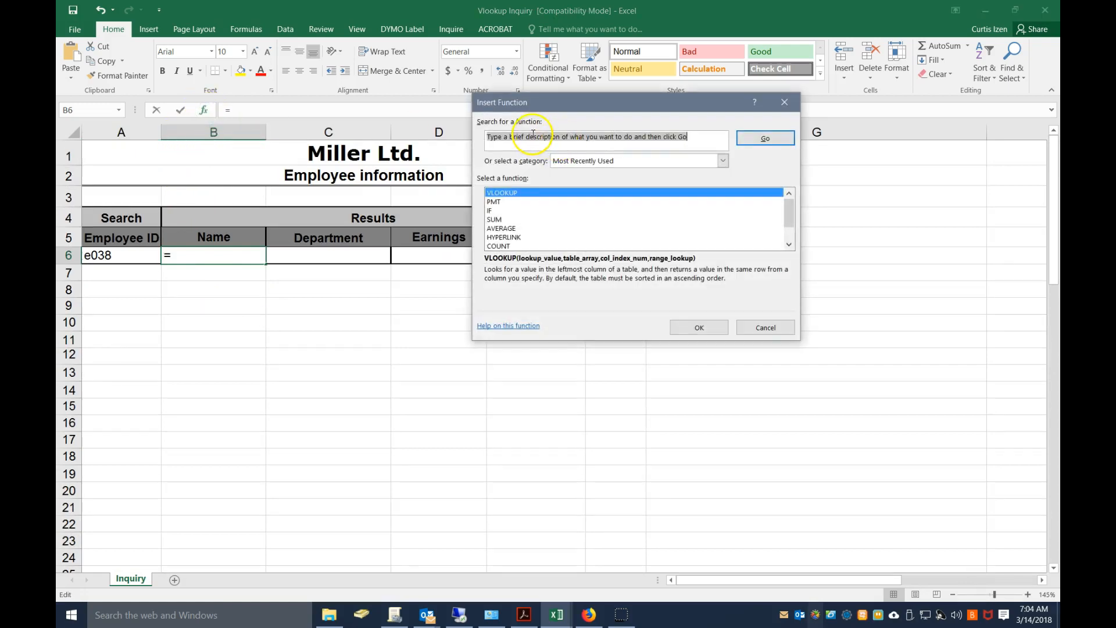
{"action": "left_click", "coordinate": [584, 161]}
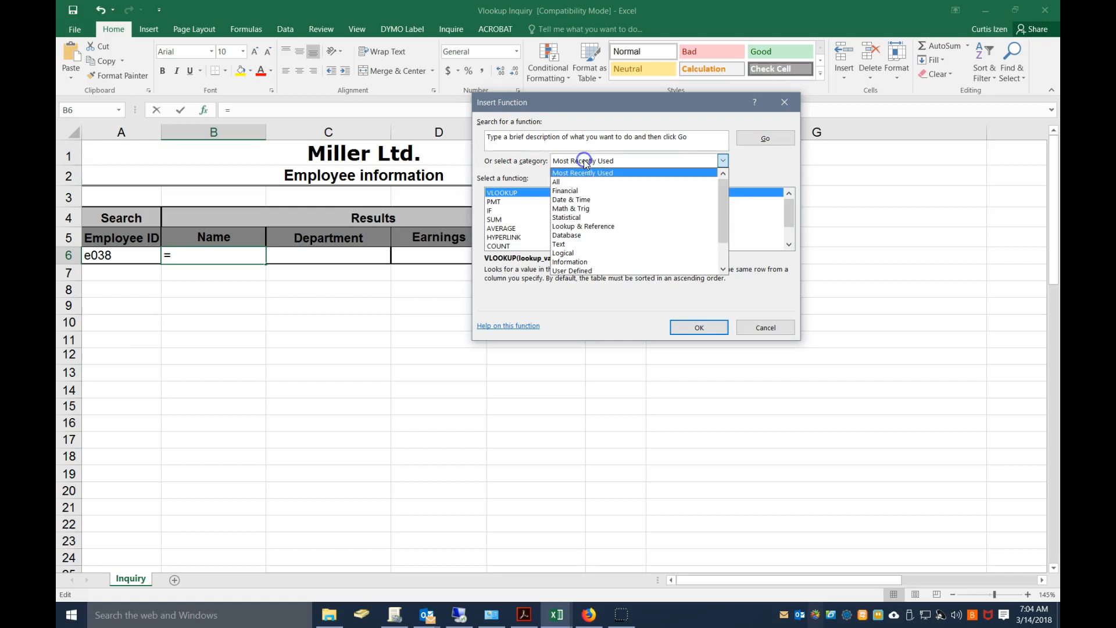
{"action": "left_click", "coordinate": [594, 228]}
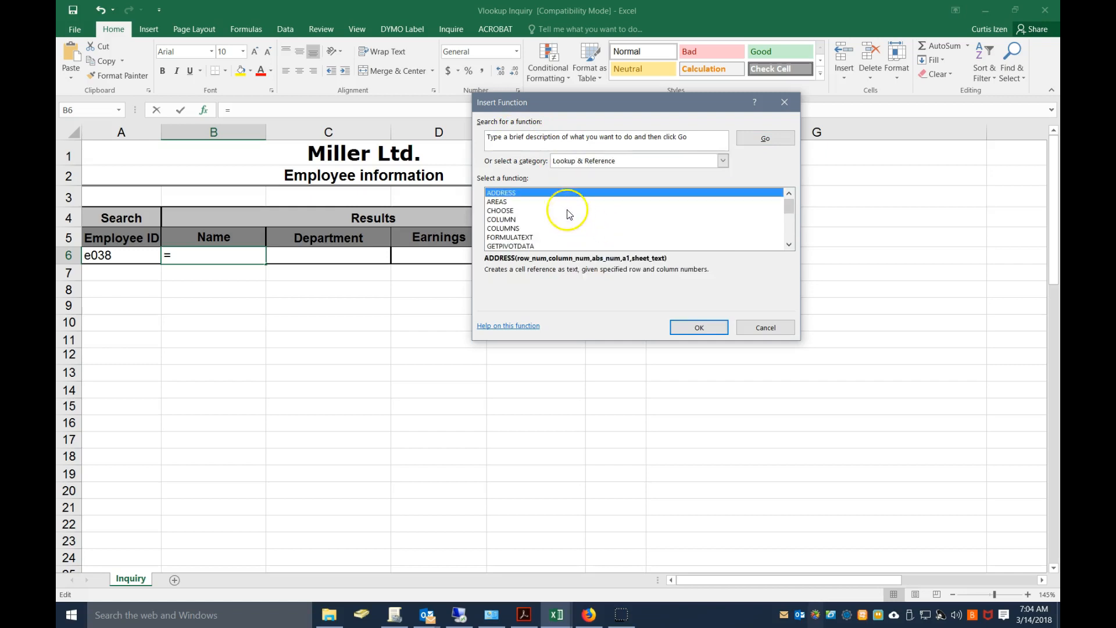
{"action": "left_click", "coordinate": [611, 160]}
{"action": "left_click", "coordinate": [609, 170]}
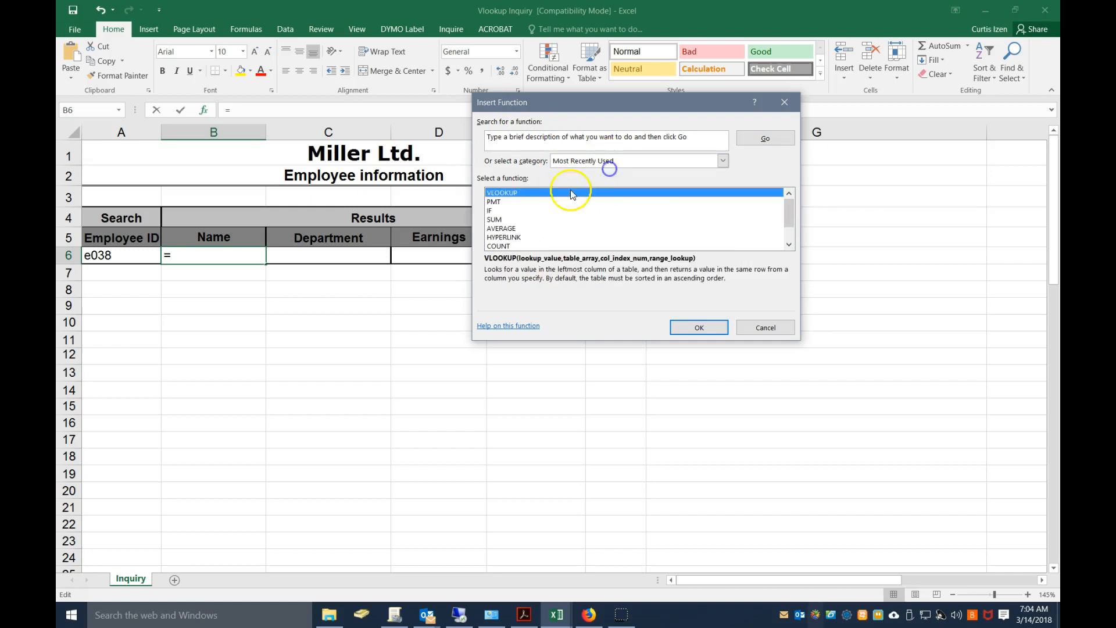
{"action": "left_click", "coordinate": [508, 193]}
{"action": "left_click", "coordinate": [695, 327]}
{"action": "left_click_drag", "start_coordinate": [532, 115], "coordinate": [736, 115]}
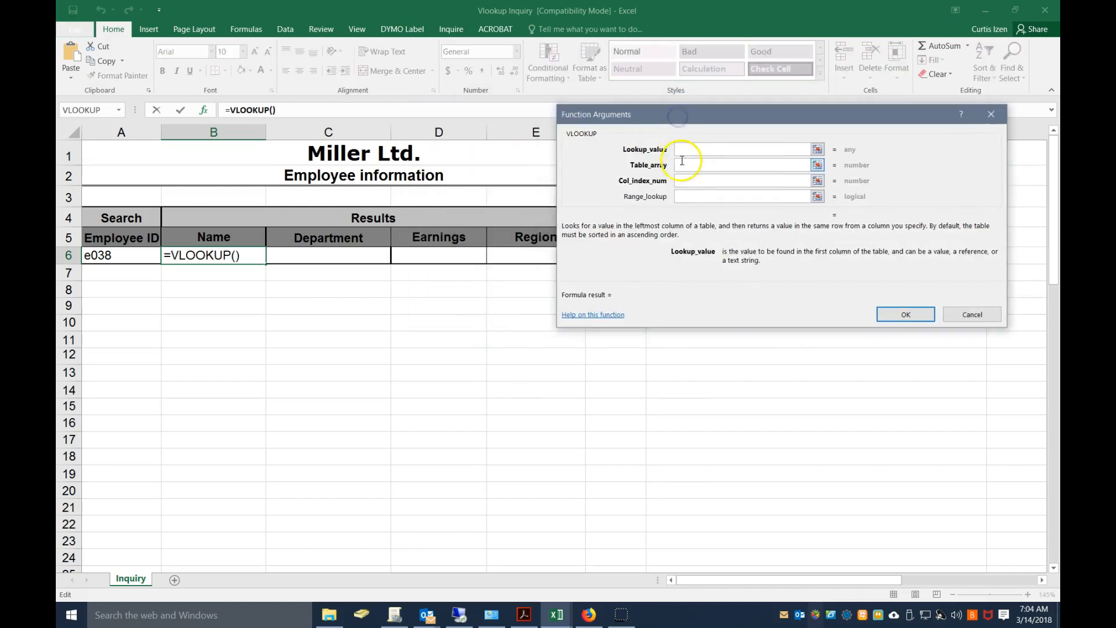
Set the lookup value to A6 and the table array to the Emp_info employee data in the VLookup workbook
{"action": "left_click", "coordinate": [119, 256]}
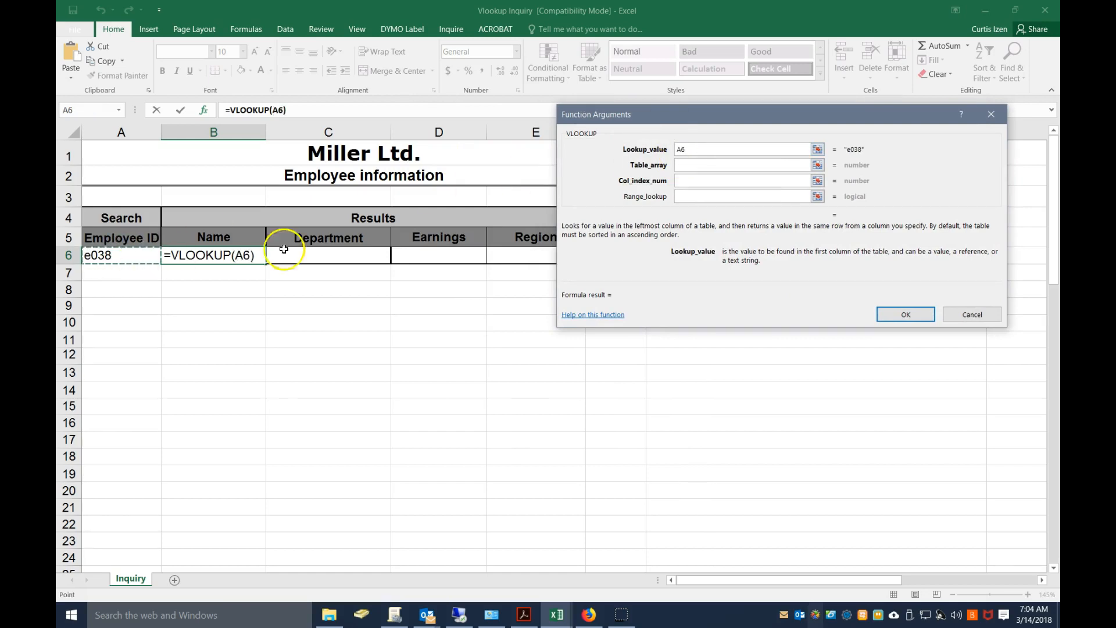
{"action": "left_click", "coordinate": [688, 165]}
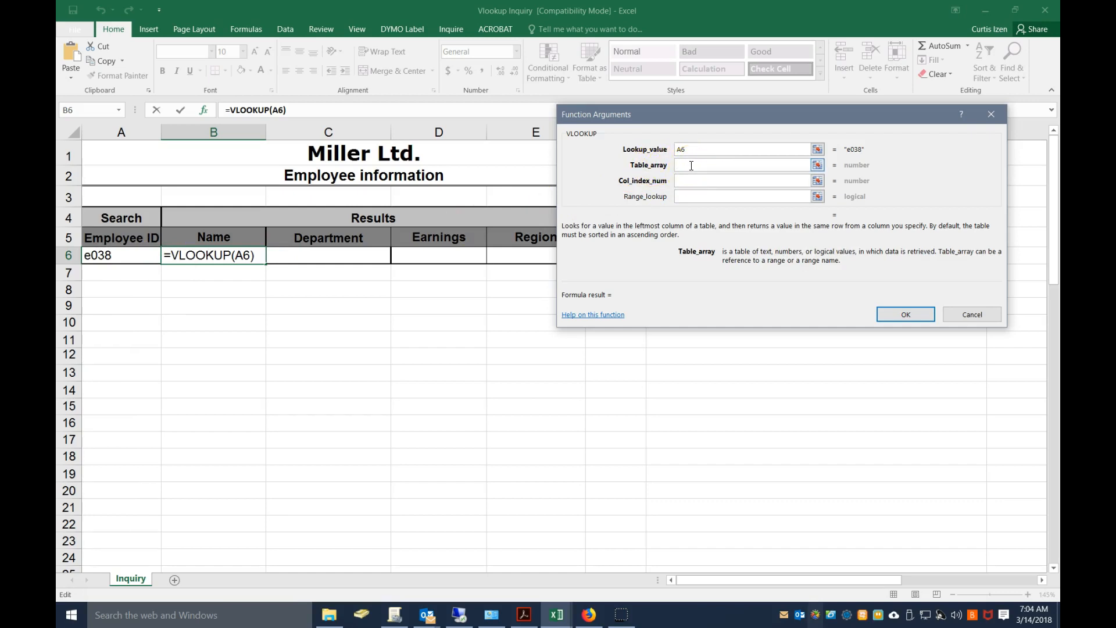
{"action": "left_click", "coordinate": [551, 617]}
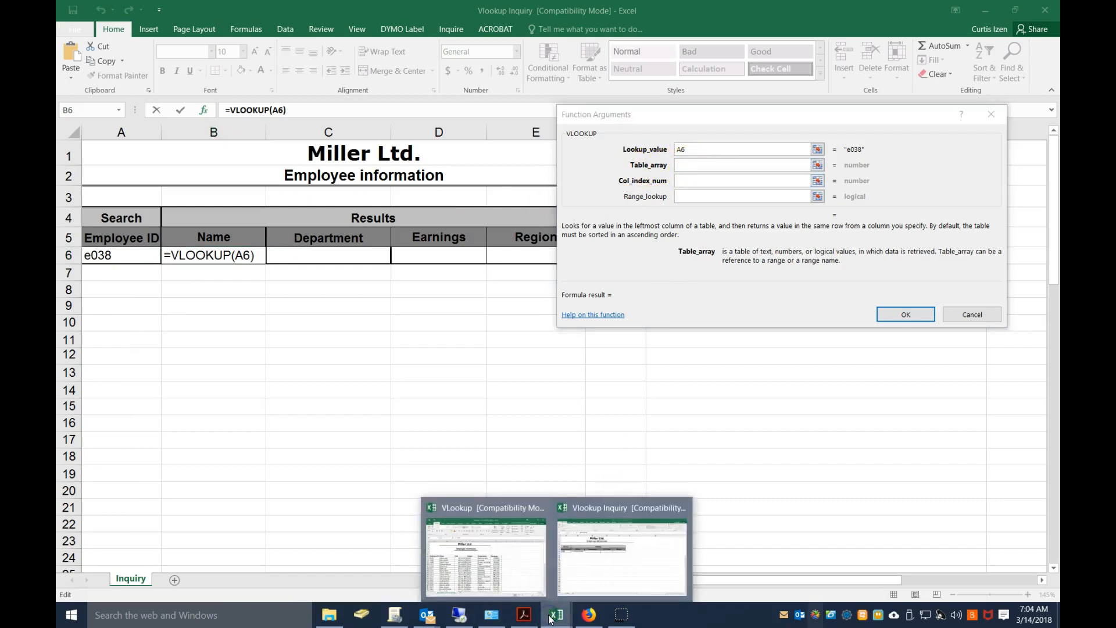
{"action": "left_click", "coordinate": [487, 546]}
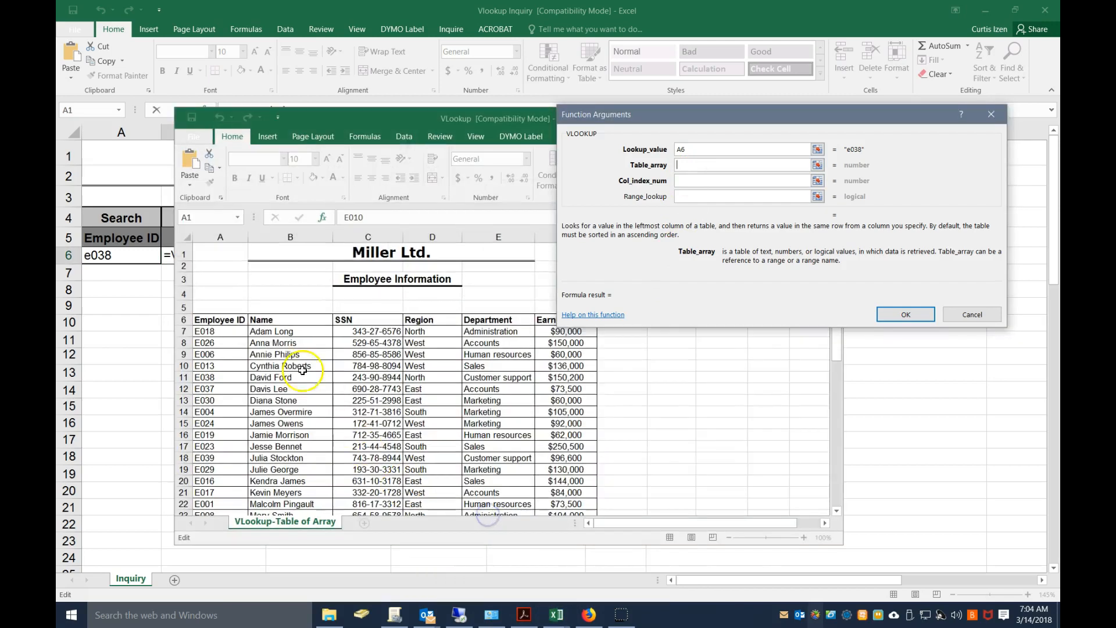
{"action": "left_click_drag", "start_coordinate": [214, 331], "coordinate": [572, 469]}
{"action": "scroll", "coordinate": [514, 375], "scroll_direction": "up", "scroll_amount": 9}
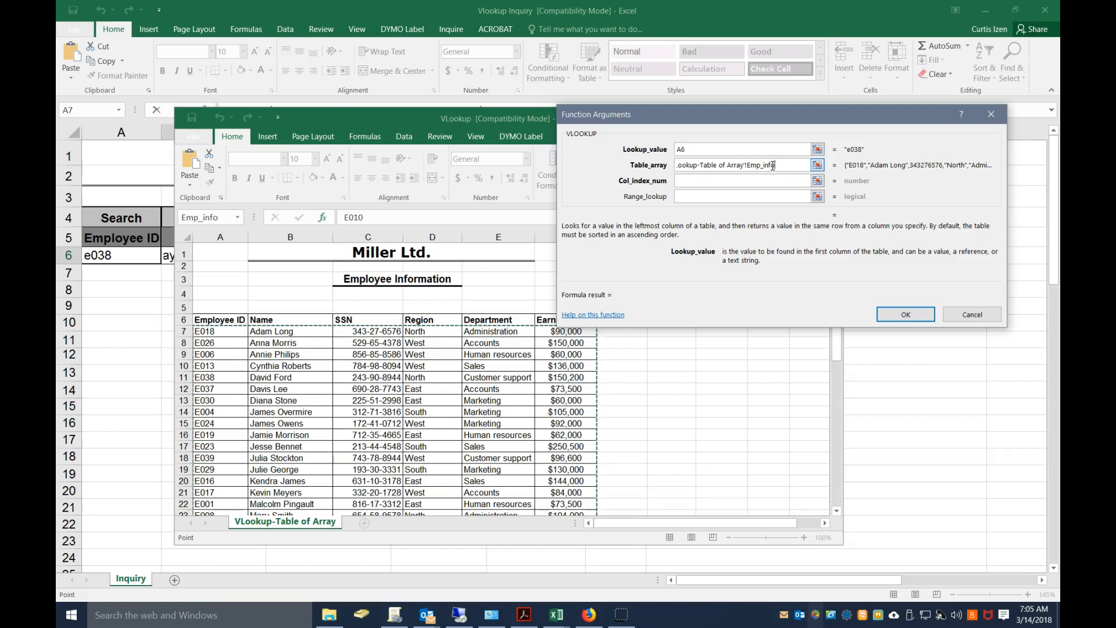
Set the VLOOKUP column index number to 2 to return the Name column of the employee table
{"action": "left_click", "coordinate": [690, 179]}
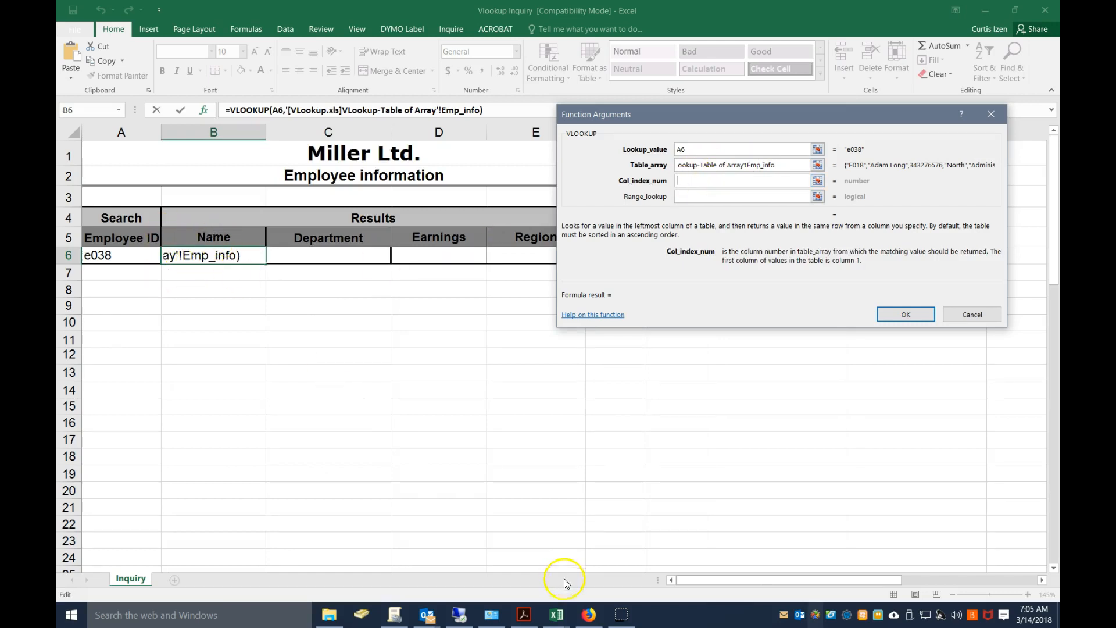
{"action": "mouse_move", "coordinate": [557, 614]}
{"action": "left_click", "coordinate": [506, 503]}
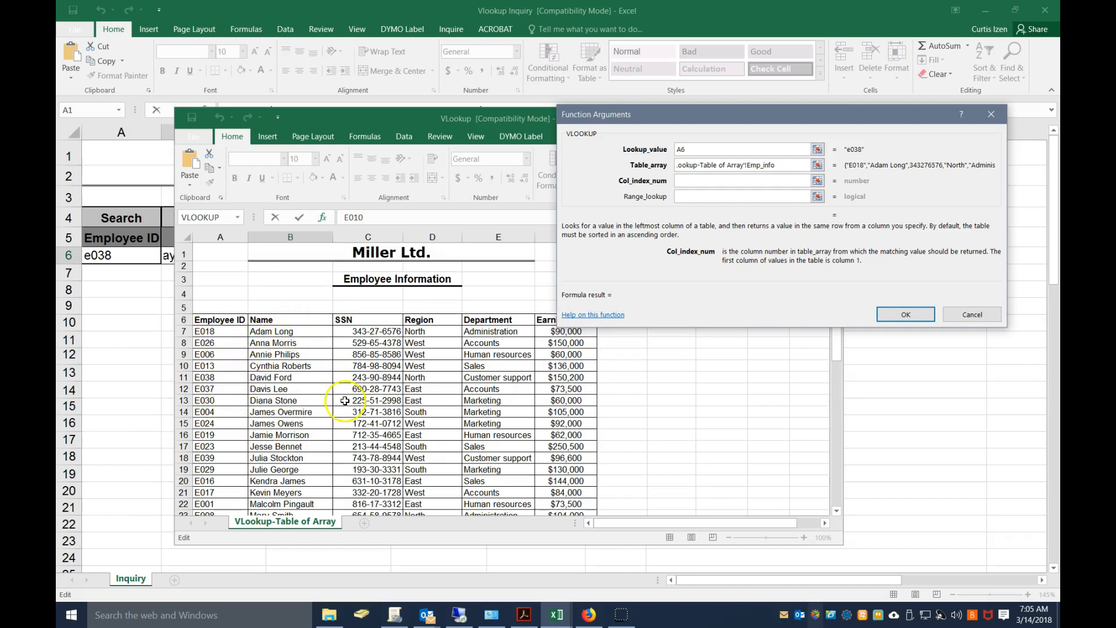
{"action": "left_click", "coordinate": [691, 181]}
{"action": "type", "text": "2"}
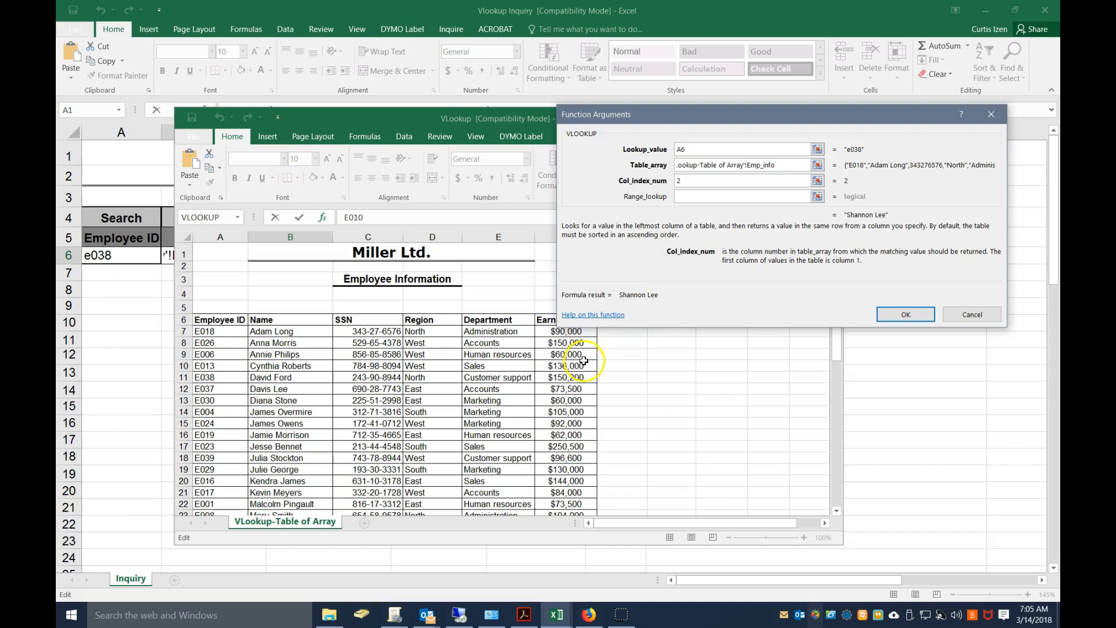
{"action": "left_click", "coordinate": [259, 457]}
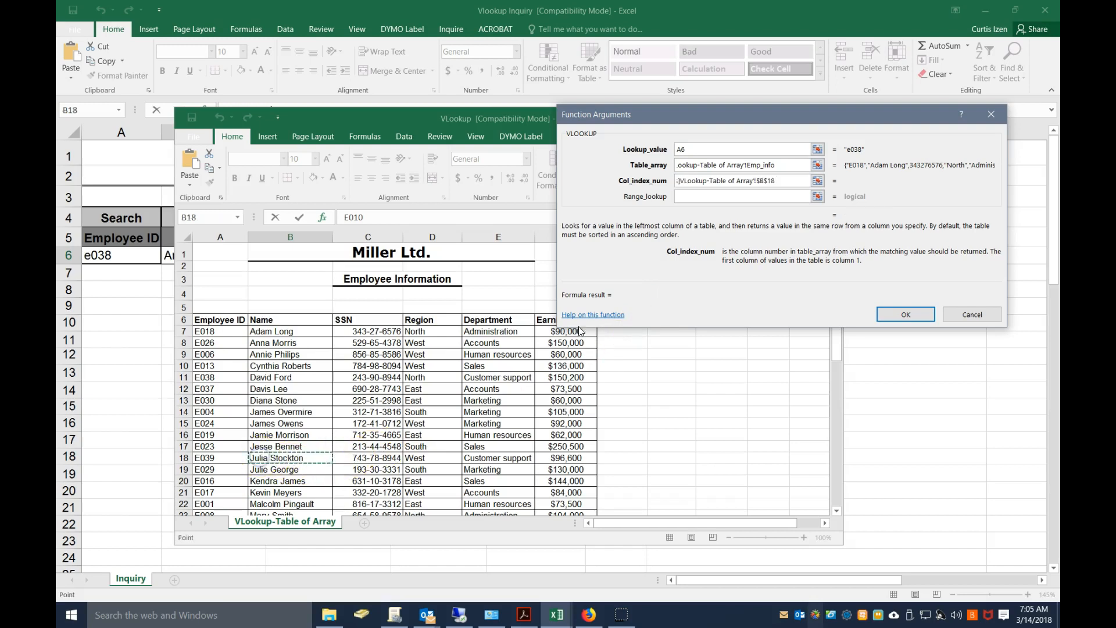
{"action": "left_click", "coordinate": [647, 182]}
{"action": "type", "text": "2"}
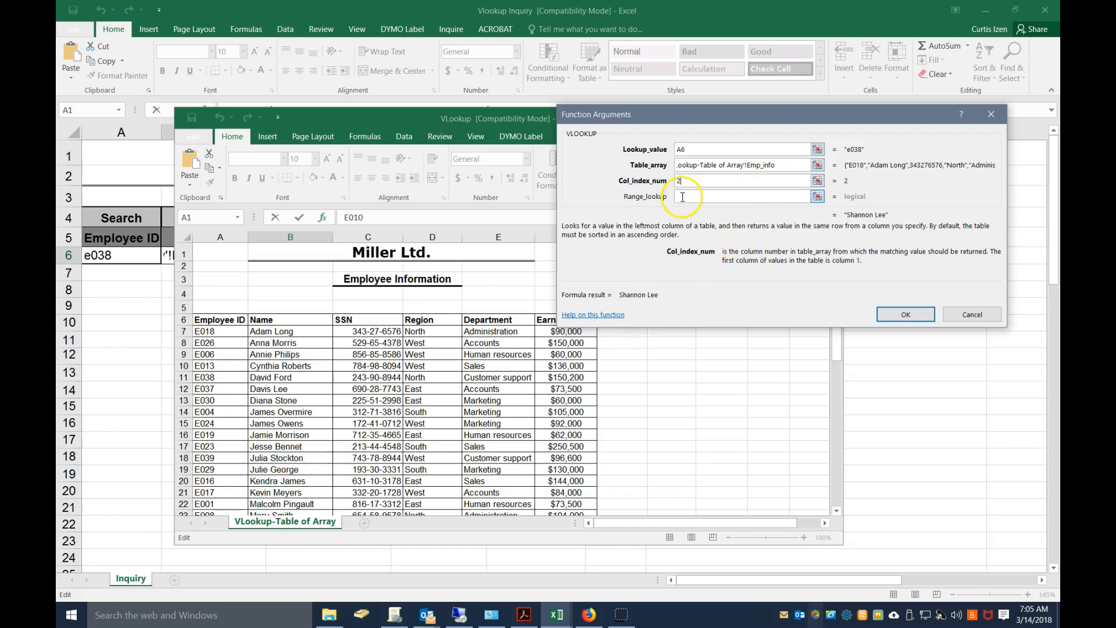
Check the Employee ID order in the source table, set the range lookup to false, and complete the VLOOKUP function
{"action": "left_click", "coordinate": [682, 197]}
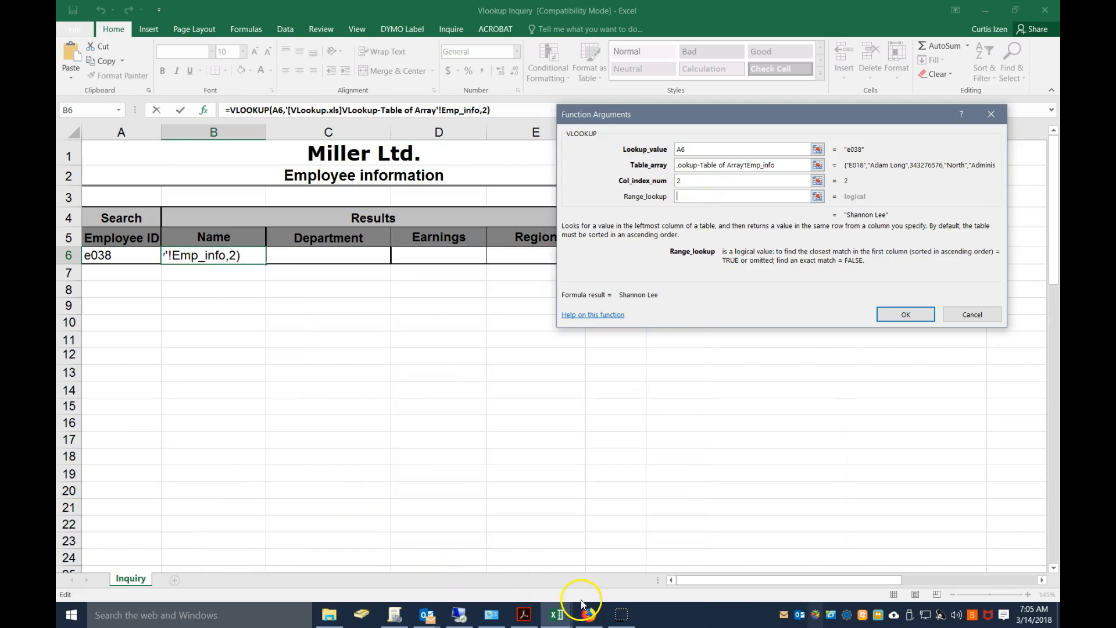
{"action": "left_click", "coordinate": [591, 615]}
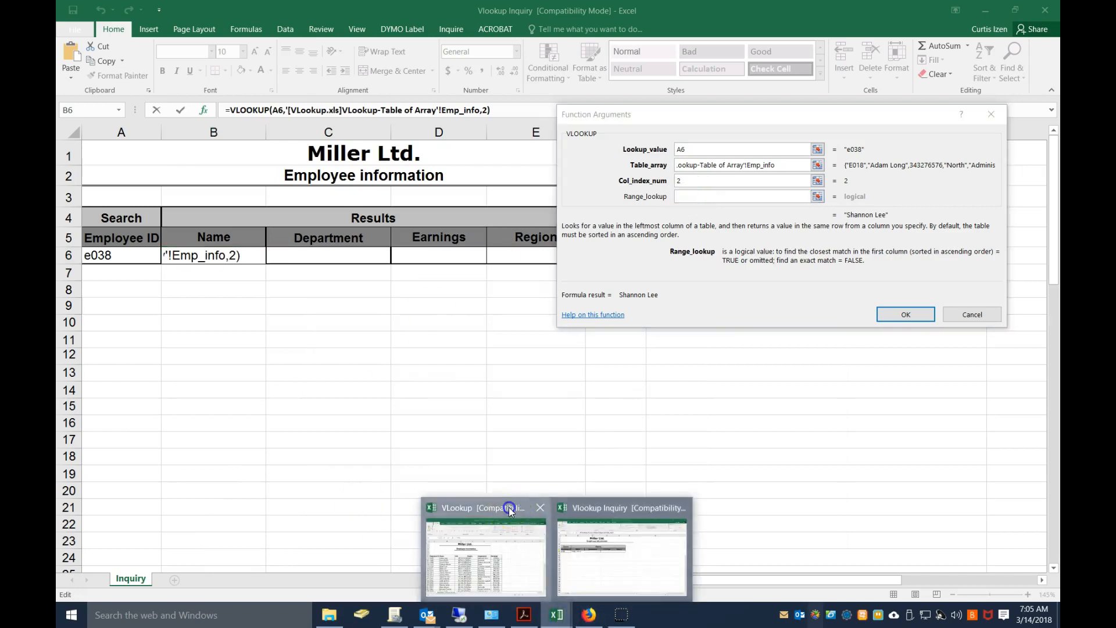
{"action": "left_click", "coordinate": [508, 507]}
{"action": "scroll", "coordinate": [307, 437], "scroll_direction": "down", "scroll_amount": 5}
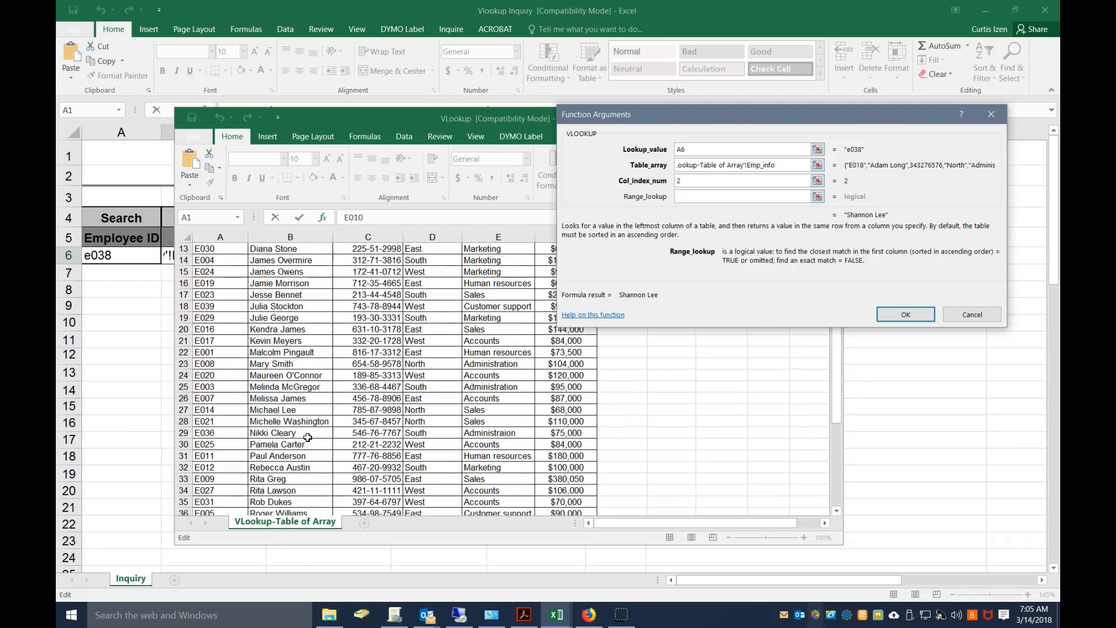
{"action": "scroll", "coordinate": [308, 437], "scroll_direction": "down", "scroll_amount": 3}
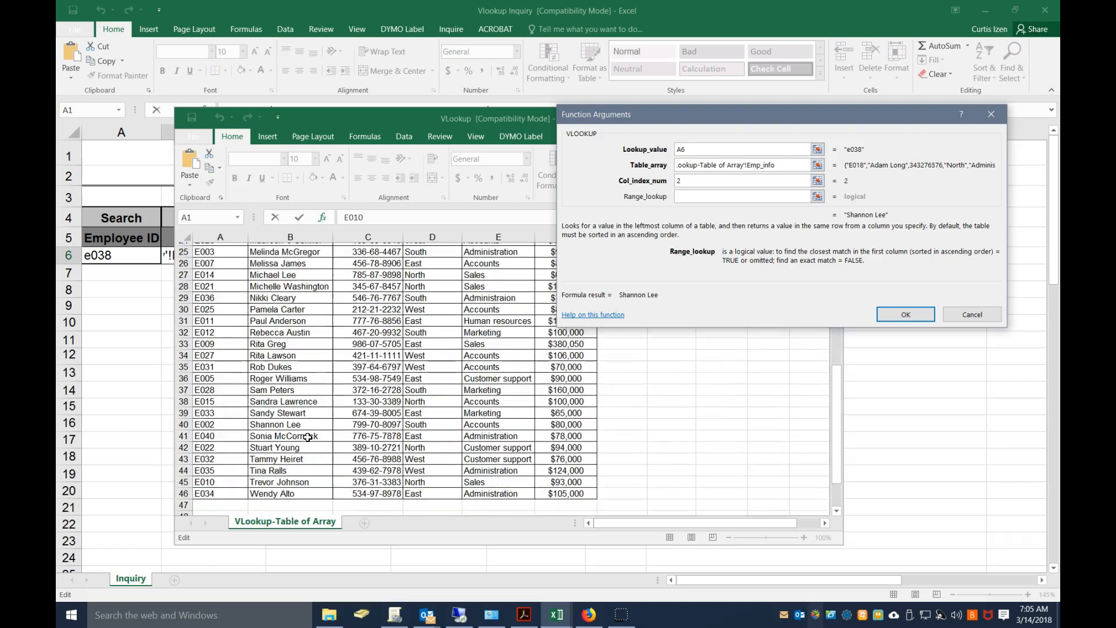
{"action": "scroll", "coordinate": [307, 437], "scroll_direction": "up", "scroll_amount": 4}
{"action": "scroll", "coordinate": [307, 437], "scroll_direction": "up", "scroll_amount": 2}
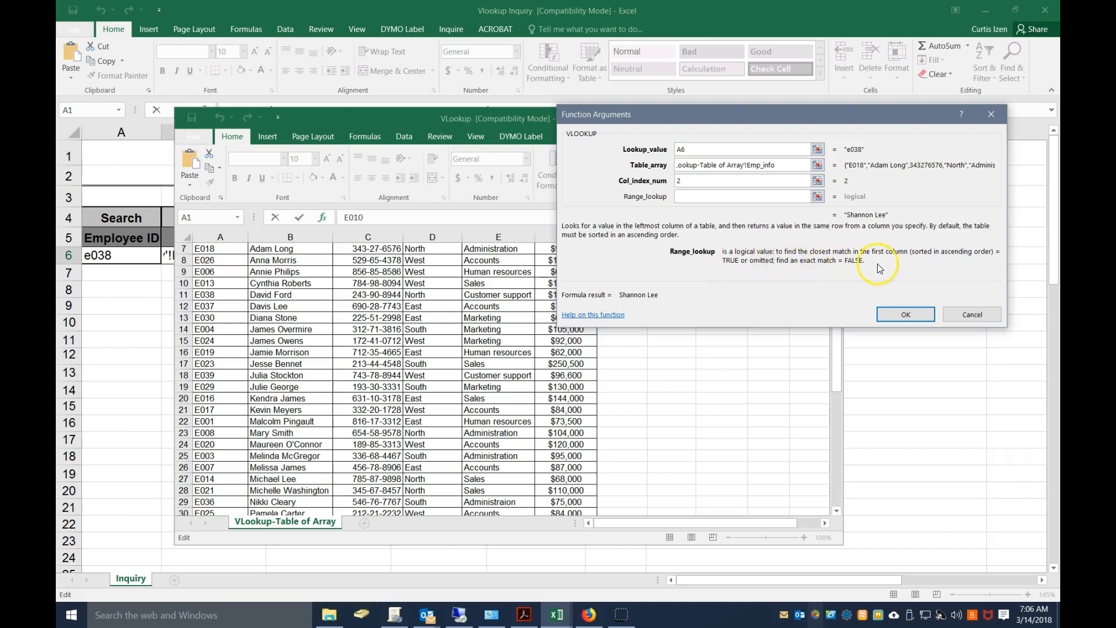
{"action": "type", "text": "false"}
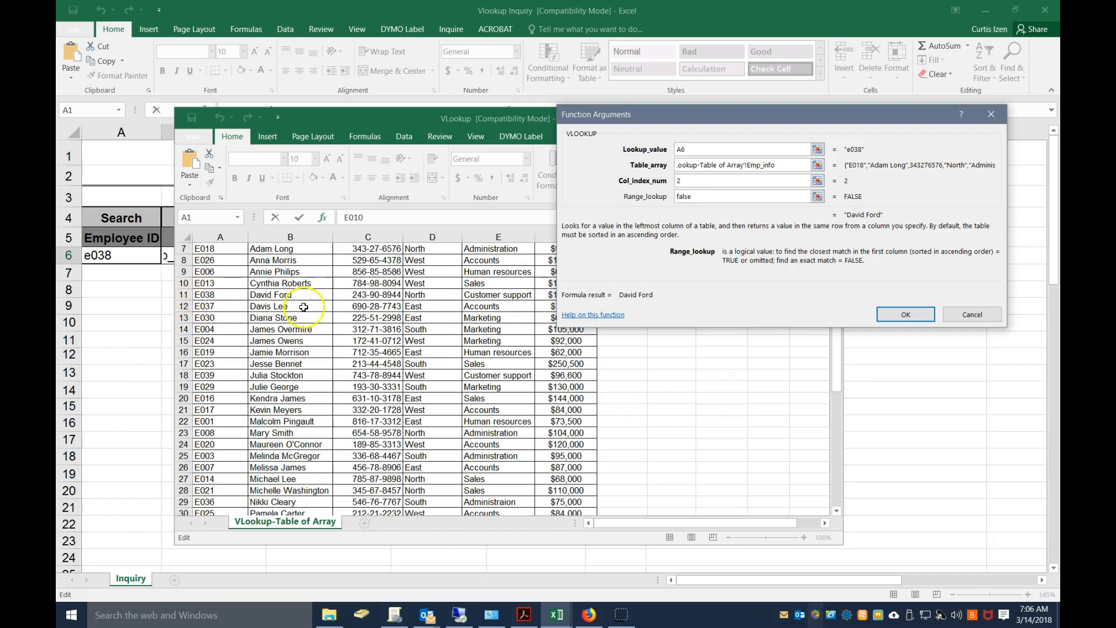
{"action": "left_click", "coordinate": [905, 314]}
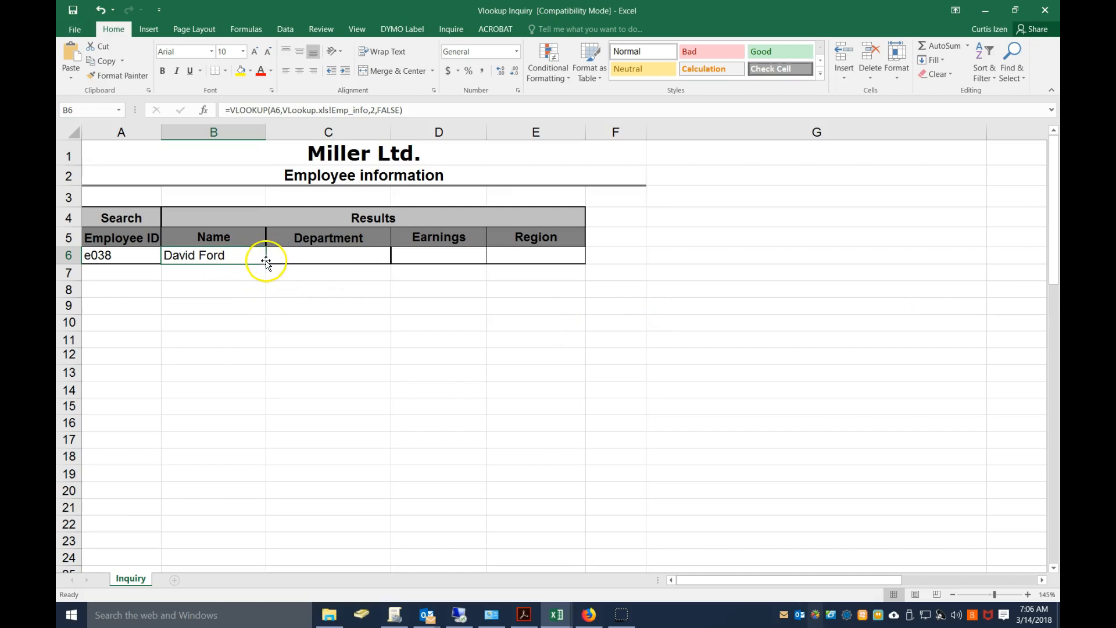
Try to copy the B6 lookup formula across to Department cell C6 with its relative A6 reference
{"action": "left_click_drag", "start_coordinate": [266, 262], "coordinate": [336, 257]}
{"action": "left_click", "coordinate": [327, 255]}
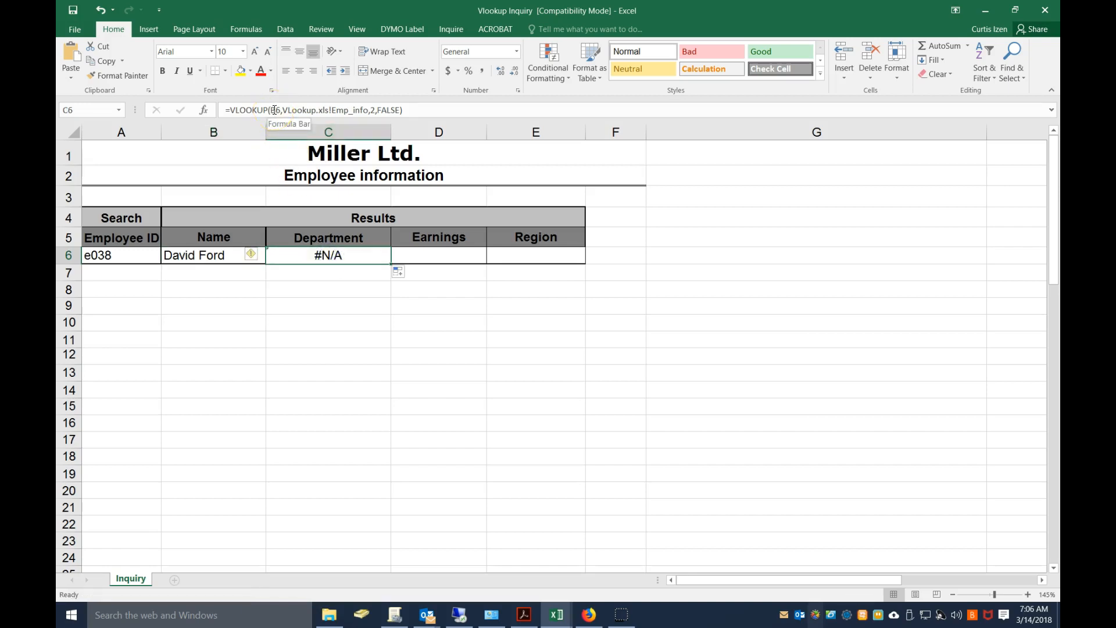
Change the lookup value in the B6 formula to $A6 so its column reference is absolute
{"action": "left_click", "coordinate": [214, 253]}
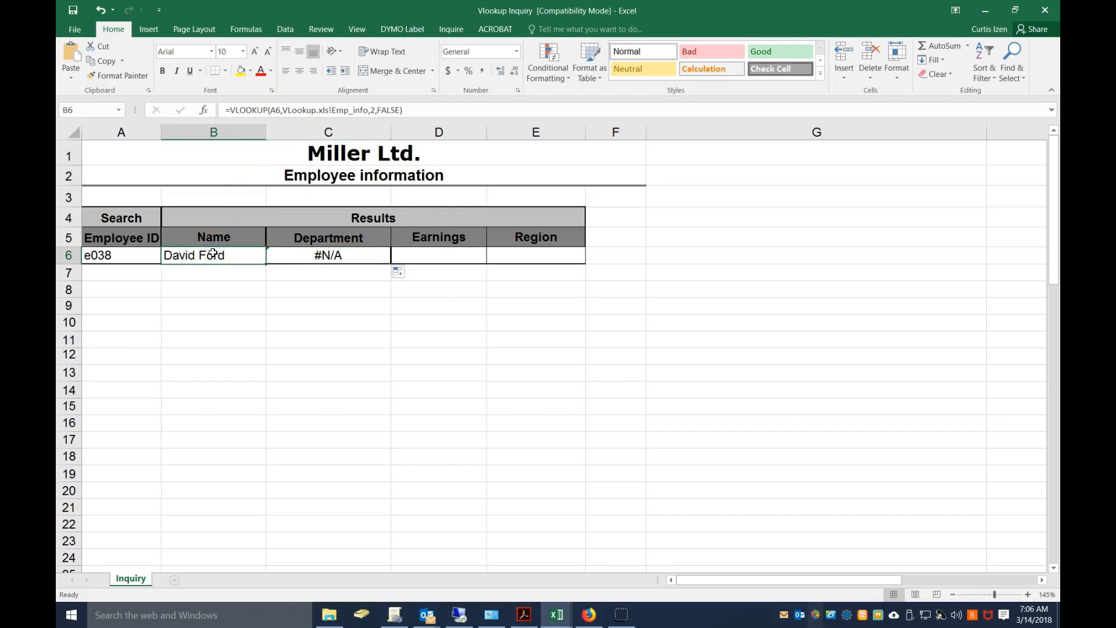
{"action": "left_click", "coordinate": [272, 109]}
{"action": "key", "text": "F4"}
{"action": "key", "text": "F4"}
{"action": "key", "text": "F4"}
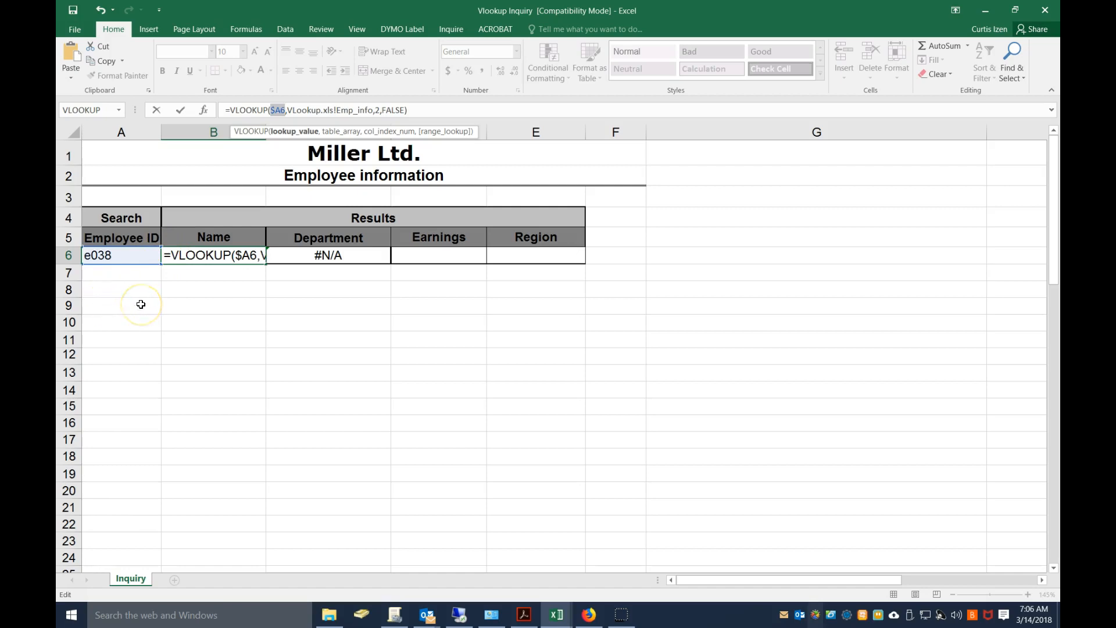
{"action": "key", "text": "Return"}
Fill the B6 formula with the $A6 reference across into Department cell C6
{"action": "left_click", "coordinate": [210, 253]}
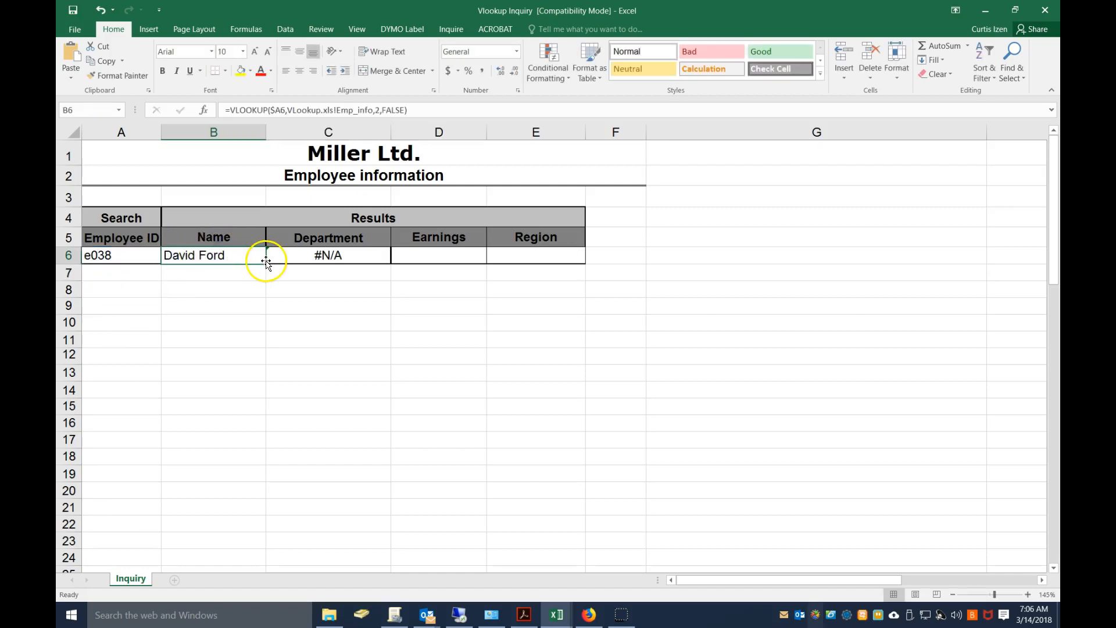
{"action": "left_click_drag", "start_coordinate": [266, 262], "coordinate": [357, 254]}
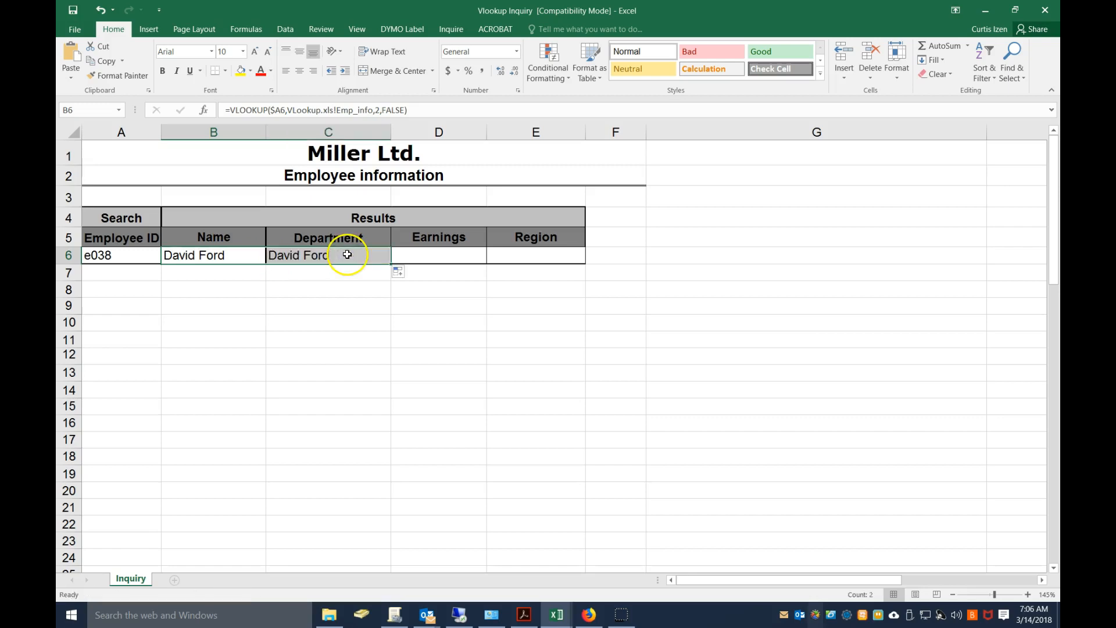
{"action": "left_click", "coordinate": [347, 254]}
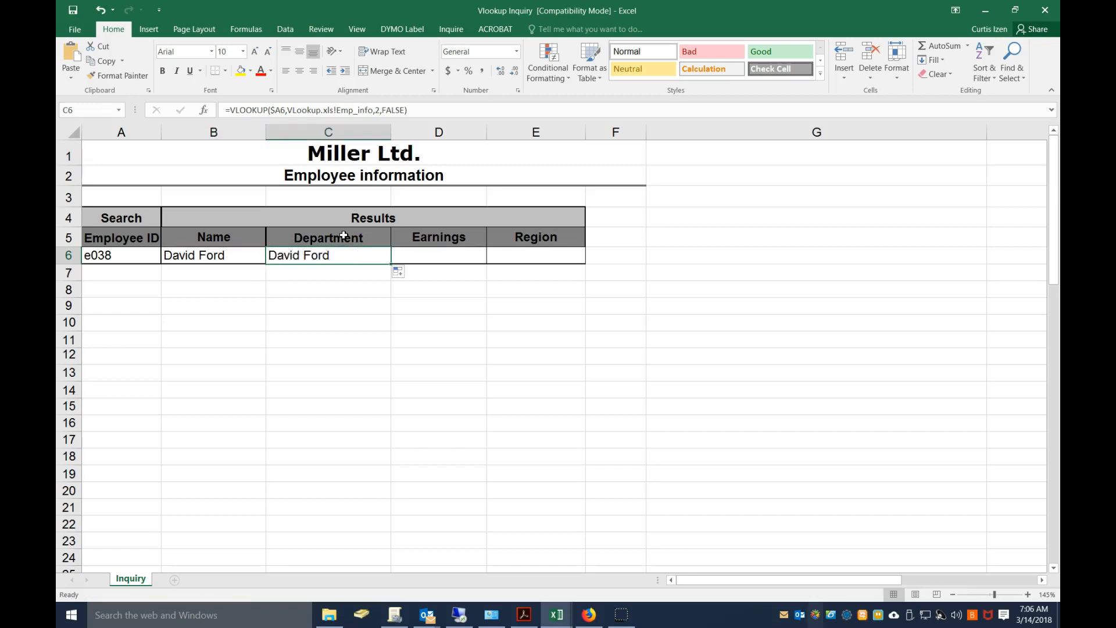
Check the Department column's position in the VLookup workbook and set the column index in the C6 formula to 5
{"action": "left_click", "coordinate": [559, 613]}
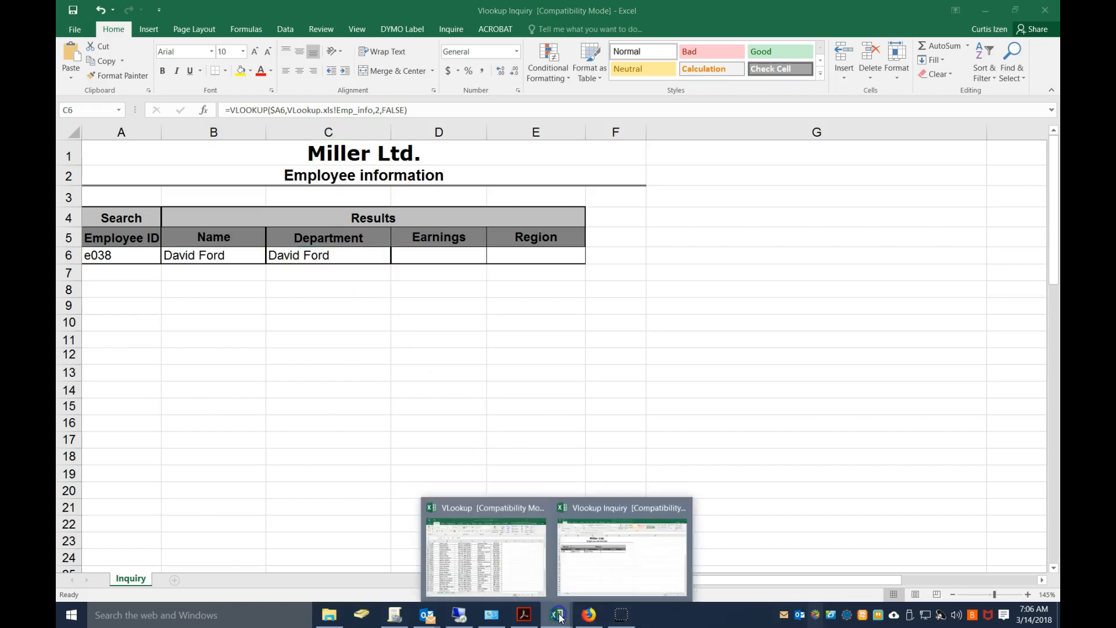
{"action": "left_click", "coordinate": [486, 519]}
{"action": "scroll", "coordinate": [368, 366], "scroll_direction": "up", "scroll_amount": 2}
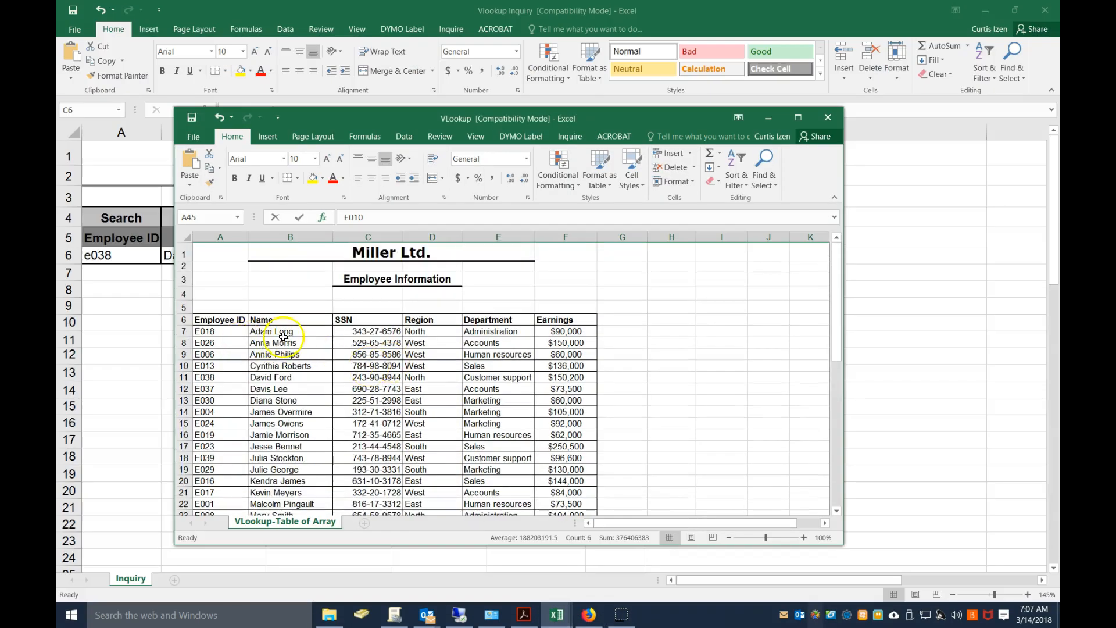
{"action": "left_click", "coordinate": [768, 118]}
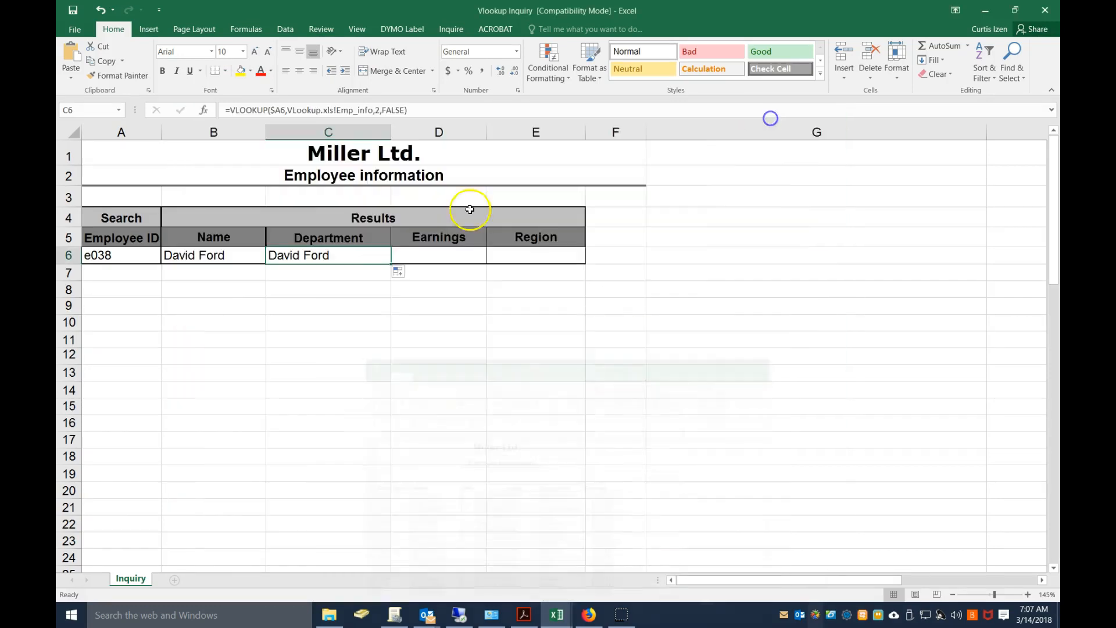
{"action": "left_click", "coordinate": [376, 110]}
{"action": "type", "text": "5"}
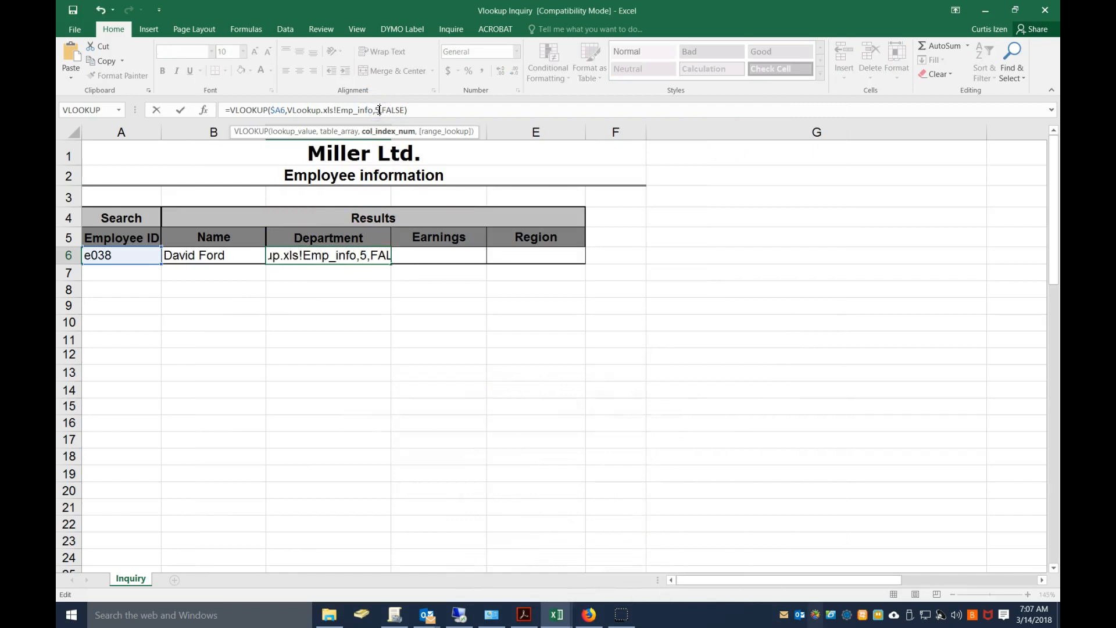
{"action": "key", "text": "Return"}
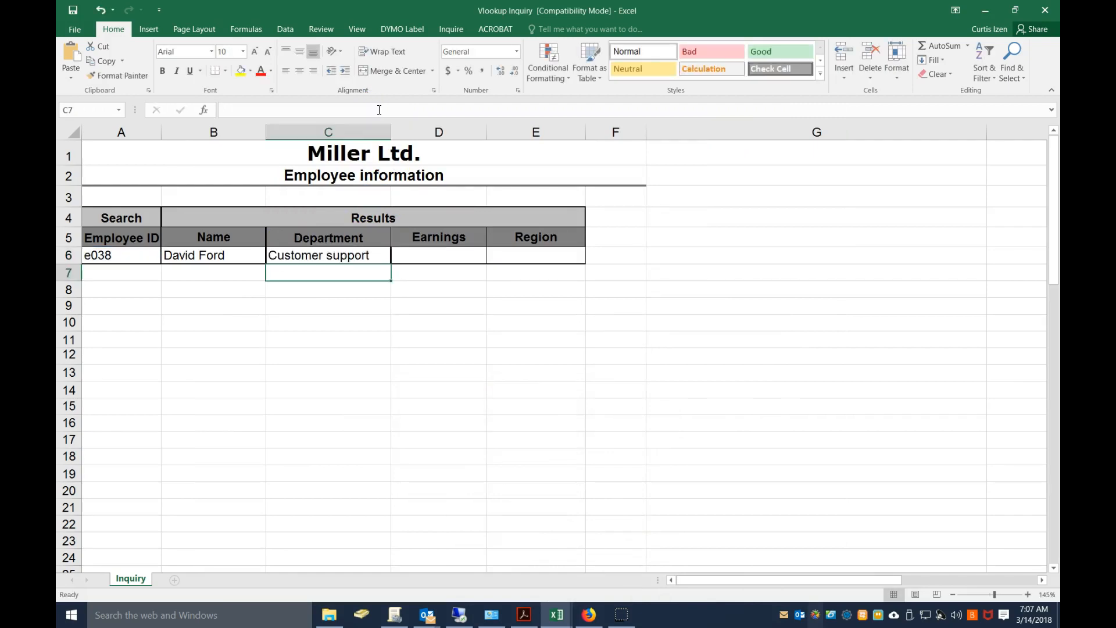
Fill the C6 formula across into Earnings cell D6 and set its column index to 6, matching the Earnings column in the VLookup workbook
{"action": "left_click", "coordinate": [365, 257]}
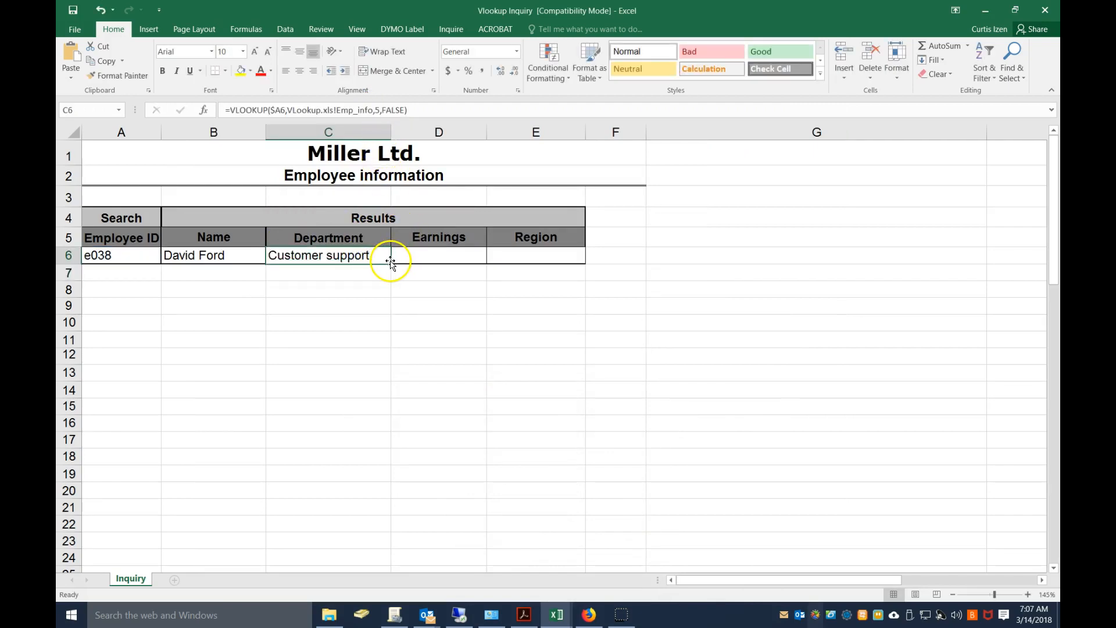
{"action": "left_click_drag", "start_coordinate": [393, 263], "coordinate": [451, 256]}
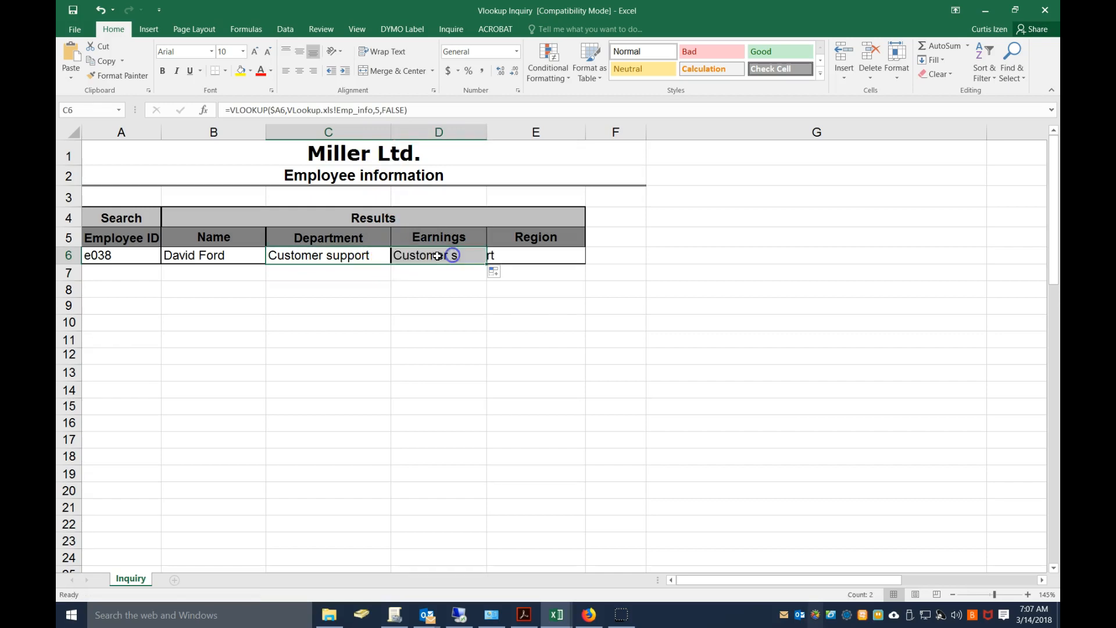
{"action": "mouse_move", "coordinate": [556, 615]}
{"action": "left_click", "coordinate": [499, 521]}
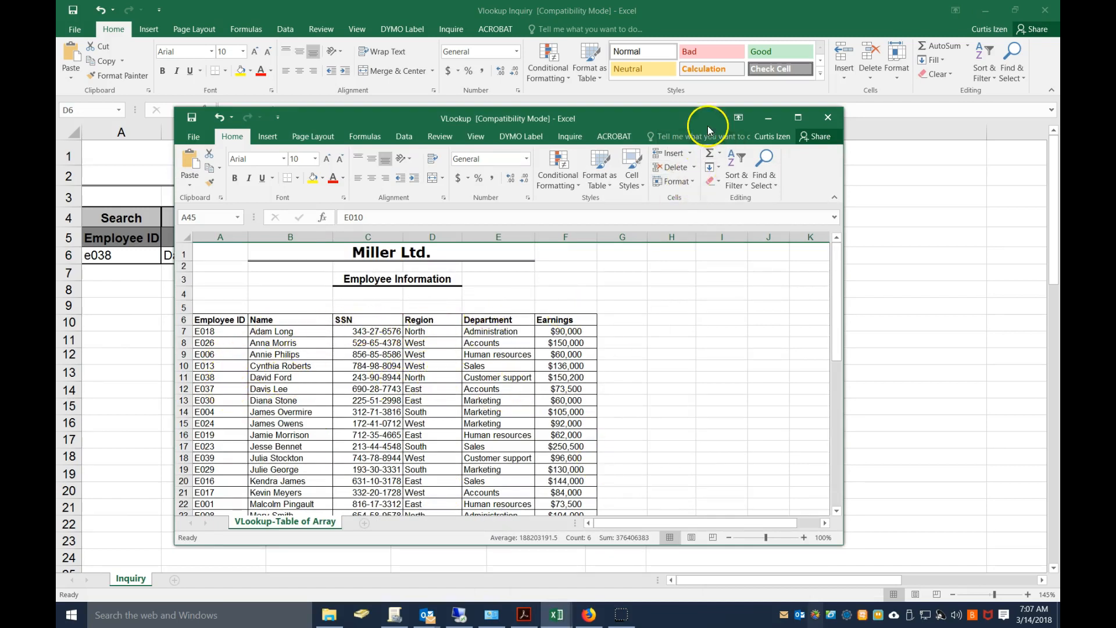
{"action": "left_click", "coordinate": [768, 117]}
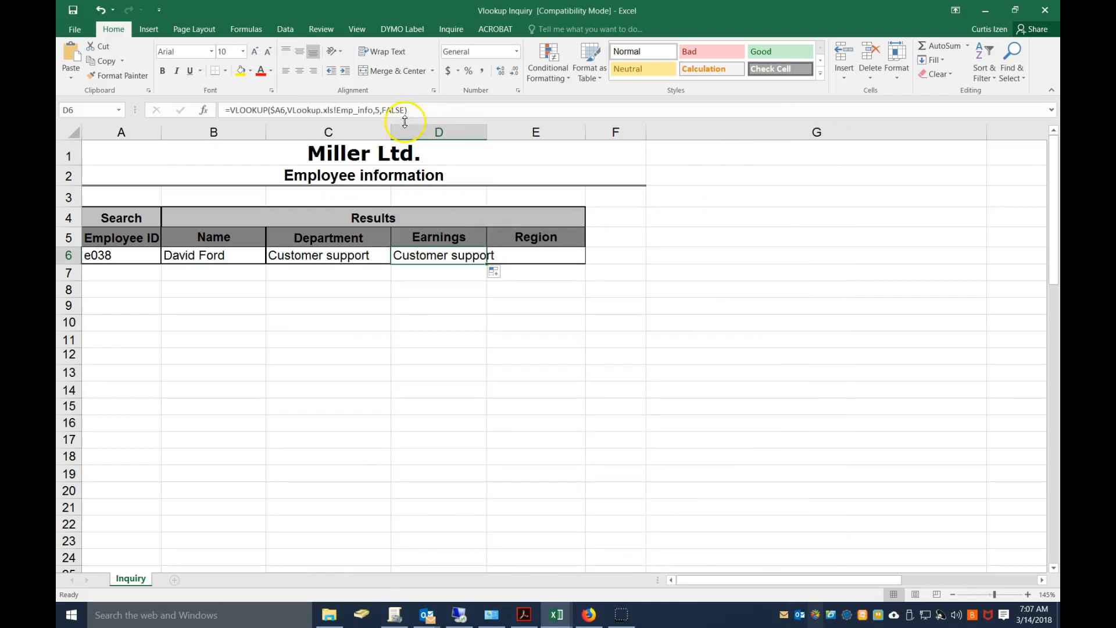
{"action": "left_click", "coordinate": [432, 255]}
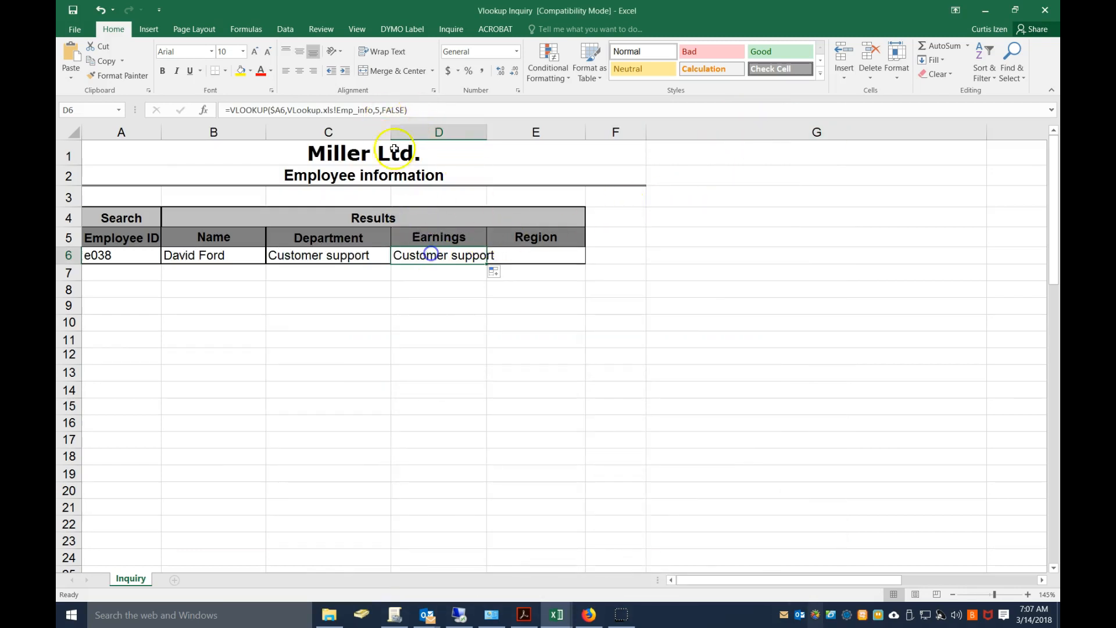
{"action": "left_click", "coordinate": [377, 109]}
{"action": "left_click", "coordinate": [379, 109]}
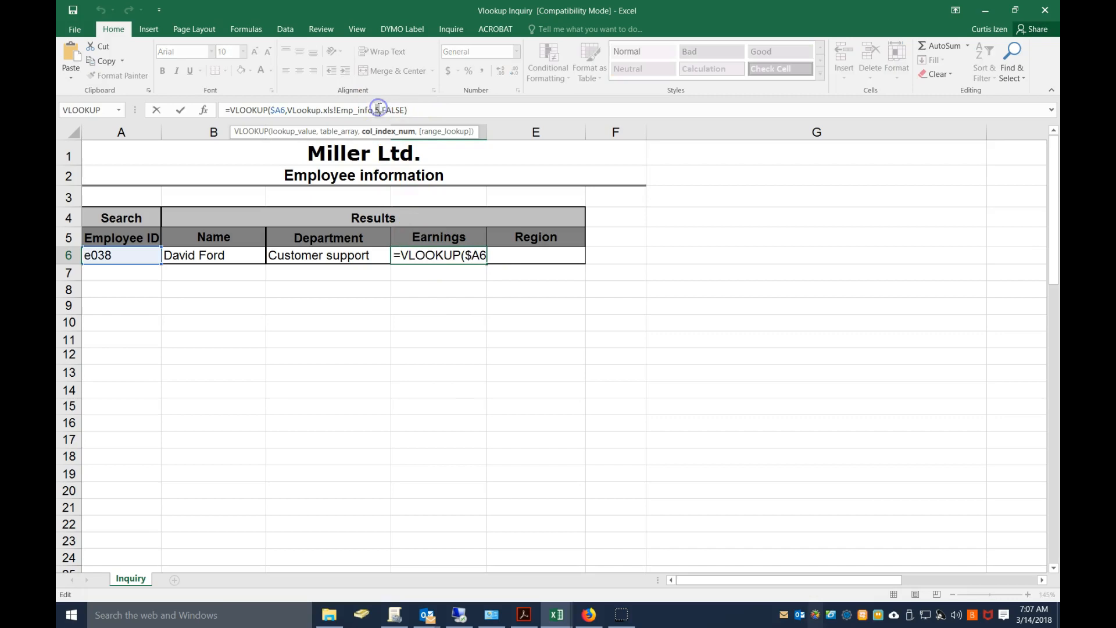
{"action": "type", "text": "6"}
{"action": "key", "text": "Return"}
Fill the D6 formula across into Region cell E6 and set its column index to the Region column's position in the VLookup workbook
{"action": "left_click", "coordinate": [459, 257]}
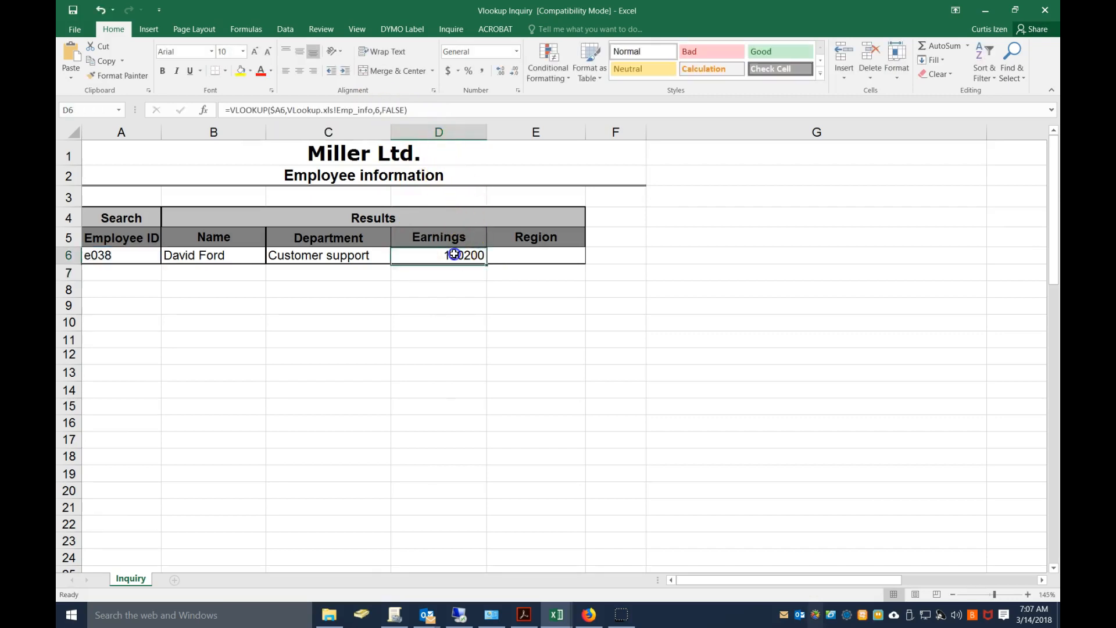
{"action": "left_click_drag", "start_coordinate": [487, 262], "coordinate": [545, 256]}
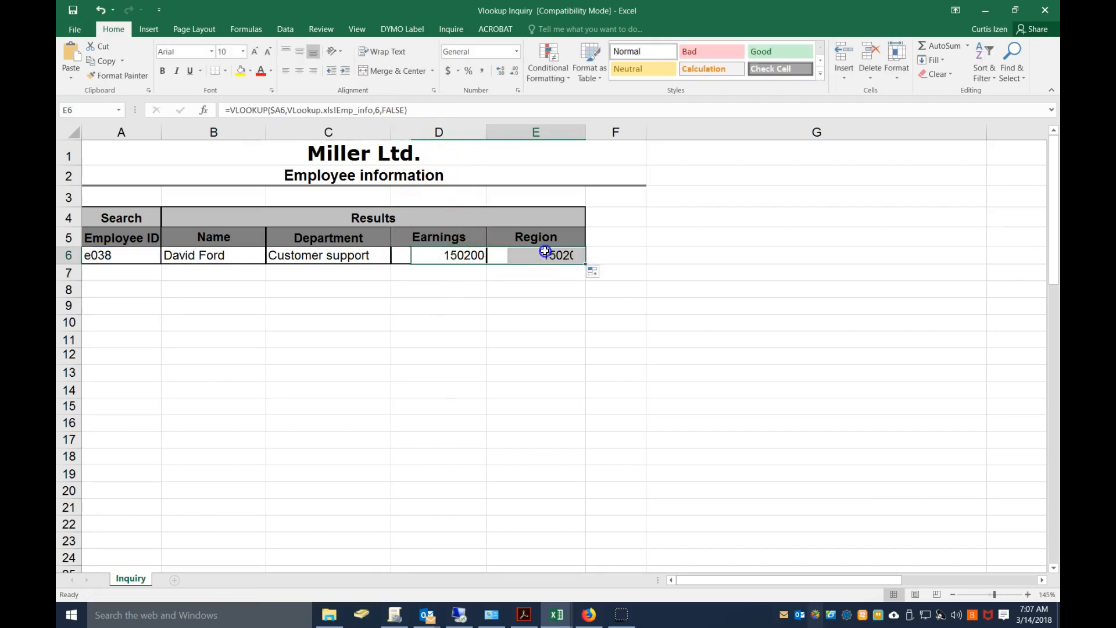
{"action": "left_click", "coordinate": [557, 615]}
{"action": "left_click", "coordinate": [483, 505]}
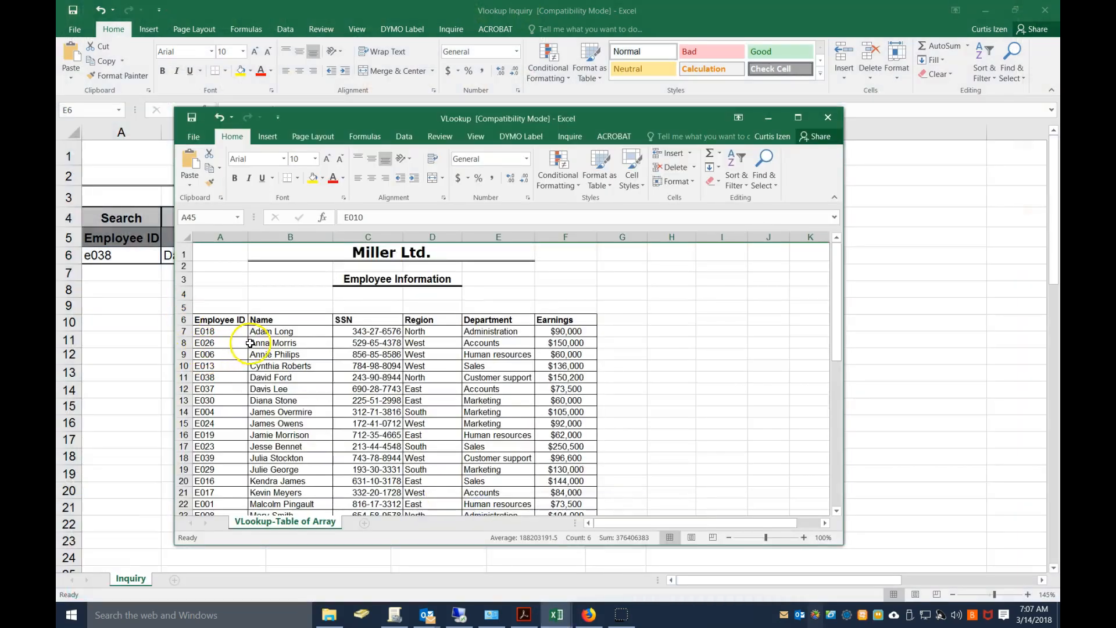
{"action": "left_click", "coordinate": [775, 117]}
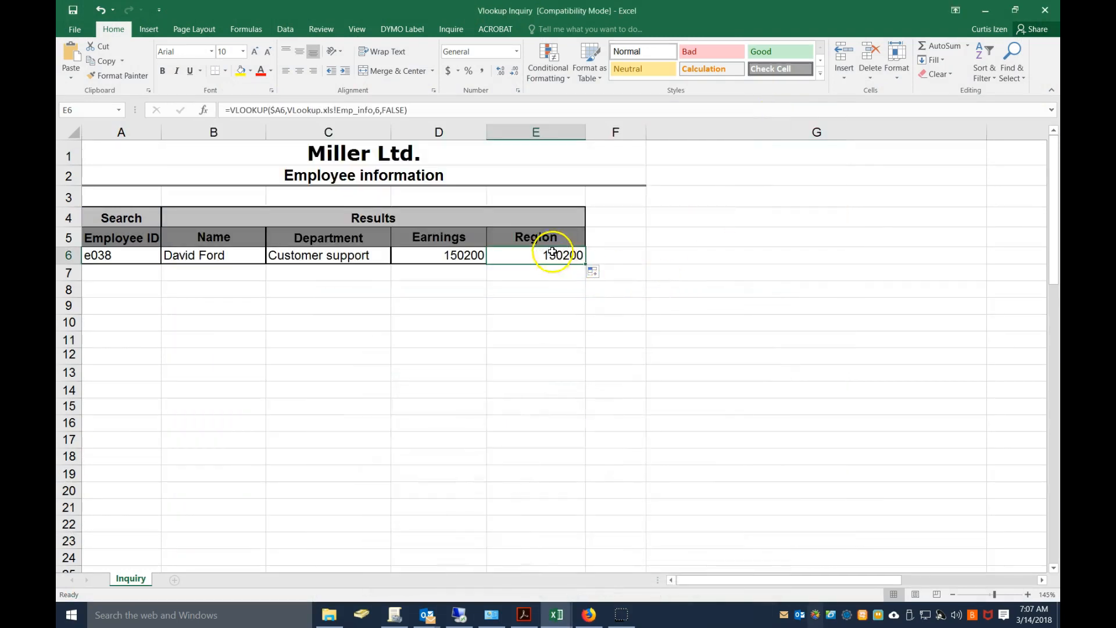
{"action": "left_click", "coordinate": [377, 110]}
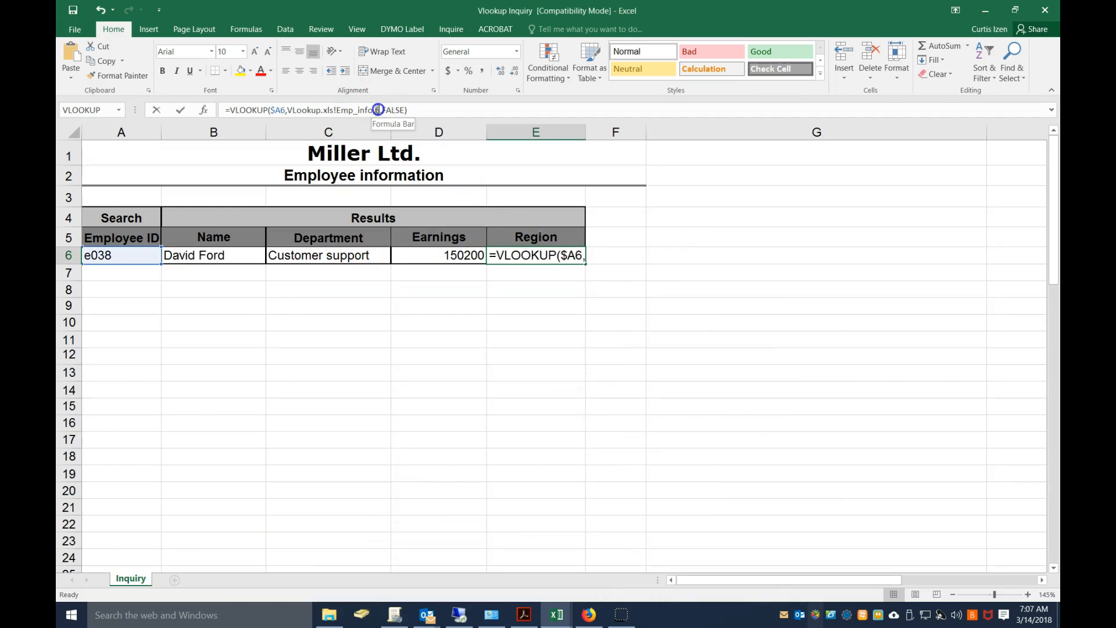
{"action": "key", "text": "Return"}
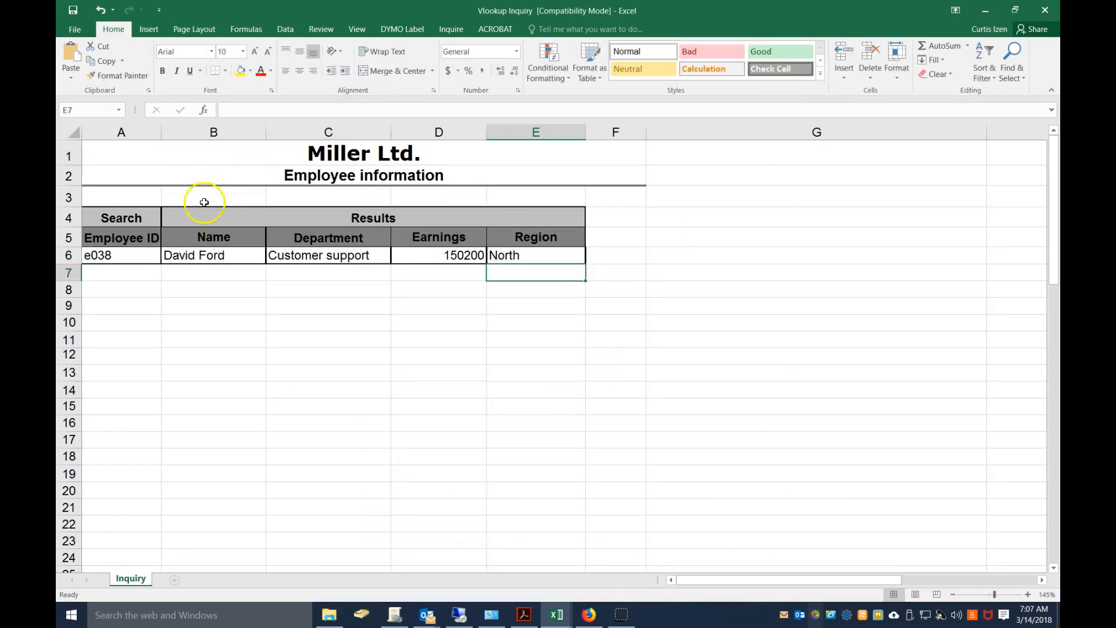
Choose a second employee ID from the VLookup workbook's employee list and enter it in cell A7 of the Inquiry sheet
{"action": "left_click", "coordinate": [538, 616]}
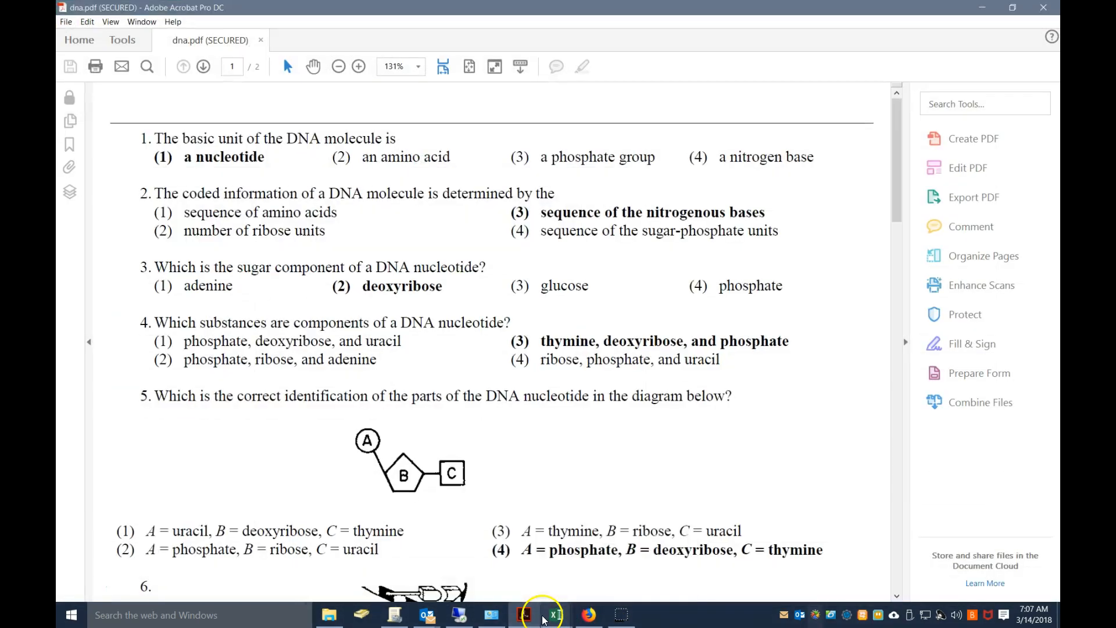
{"action": "mouse_move", "coordinate": [544, 618]}
{"action": "left_click", "coordinate": [500, 549]}
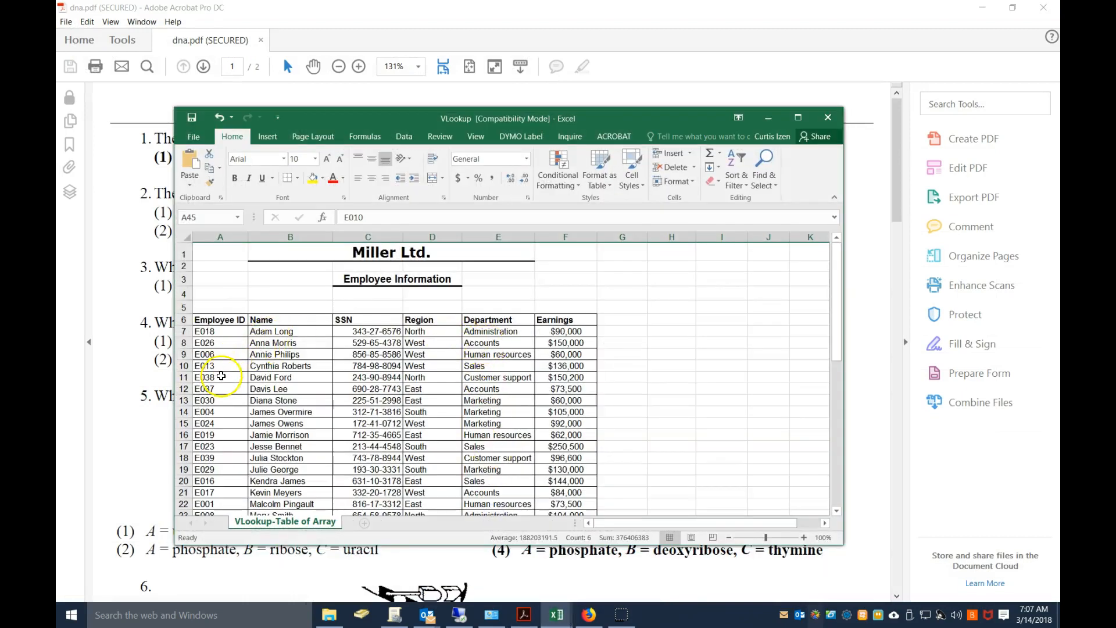
{"action": "left_click", "coordinate": [983, 8]}
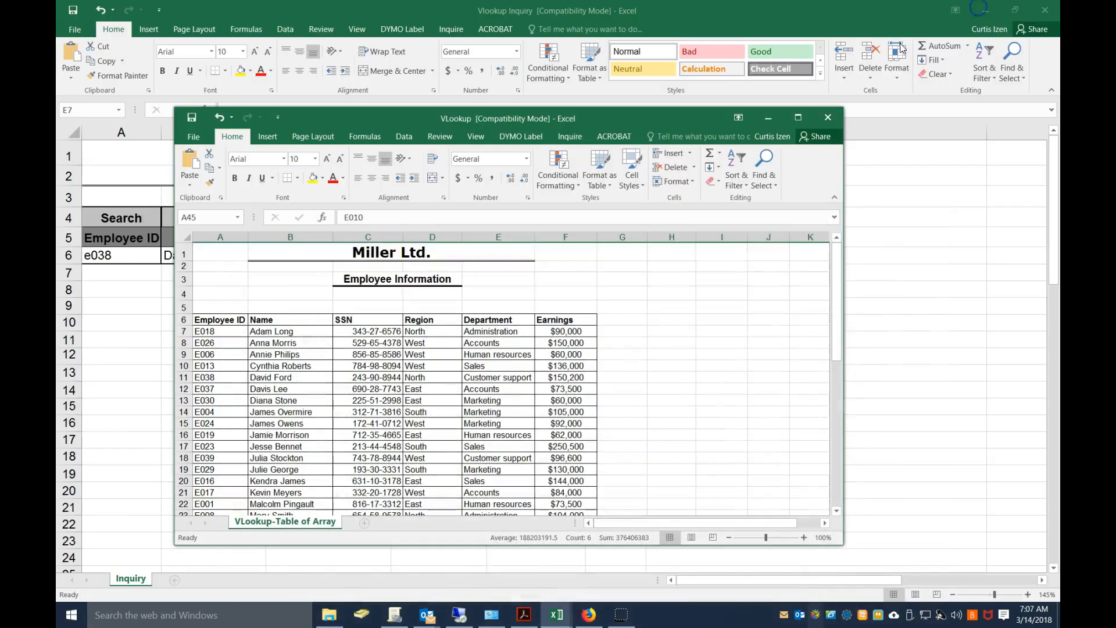
{"action": "left_click", "coordinate": [768, 118]}
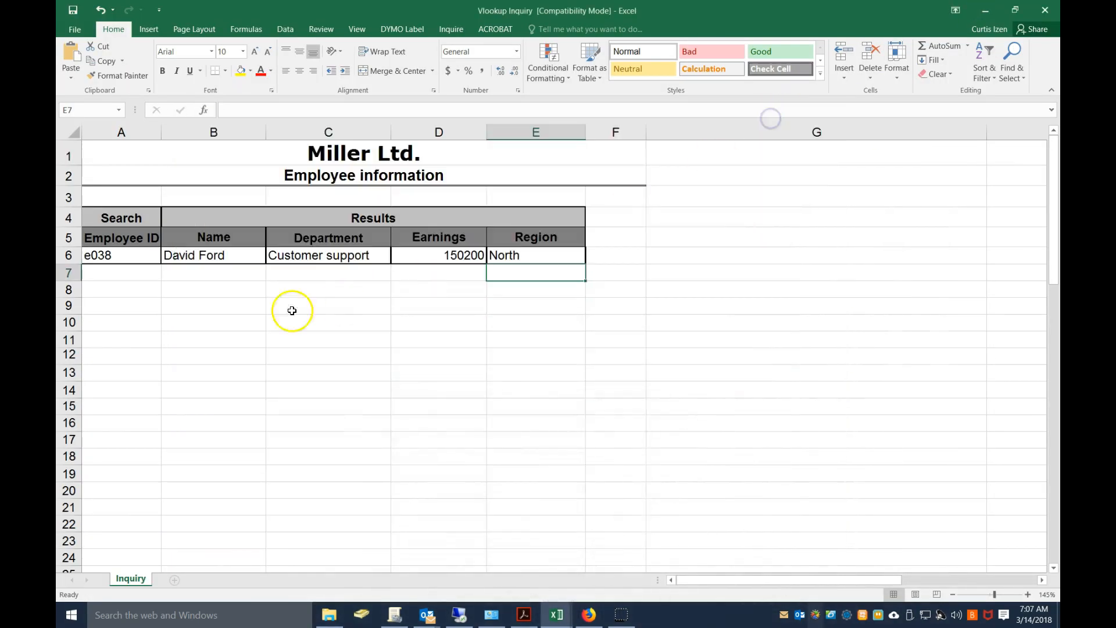
{"action": "left_click", "coordinate": [133, 285]}
{"action": "left_click", "coordinate": [132, 271]}
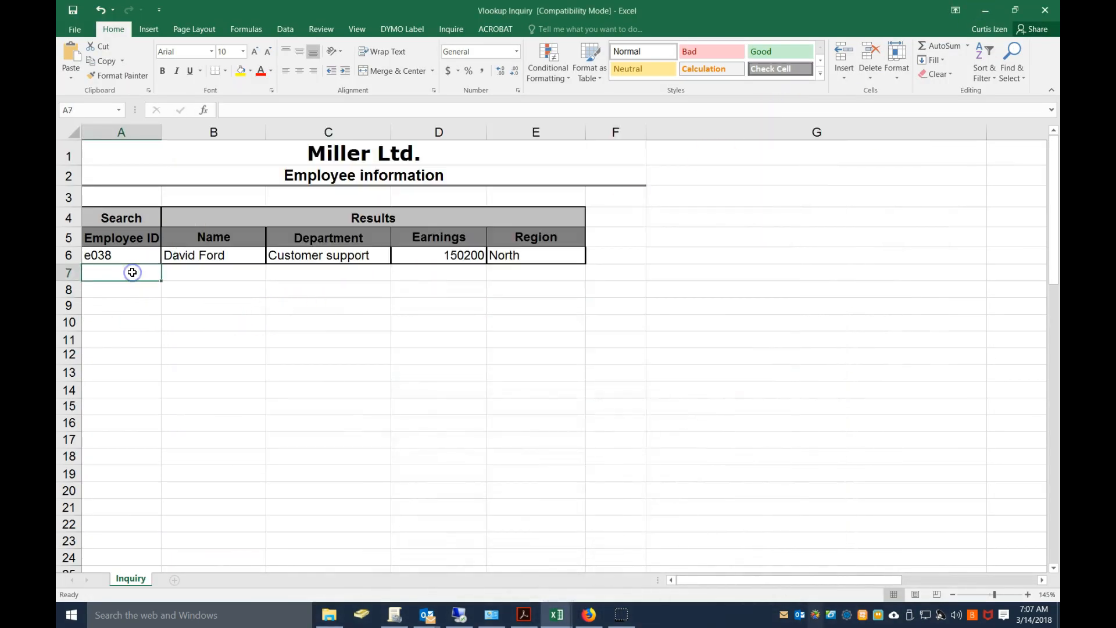
{"action": "type", "text": "e037"}
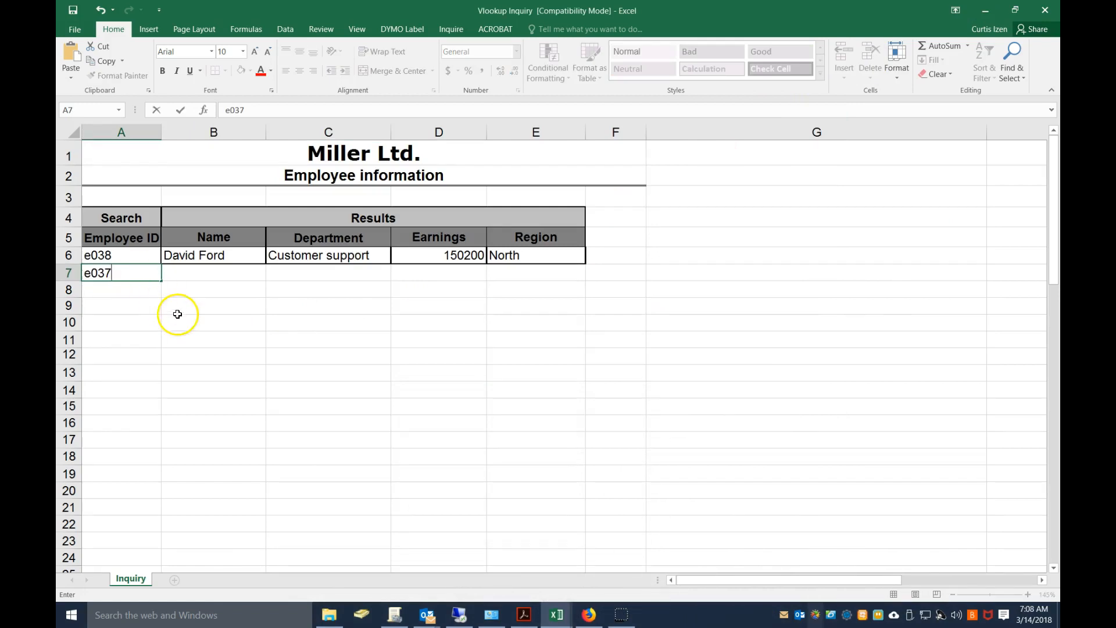
{"action": "left_click", "coordinate": [176, 321]}
Fill the lookup formulas in B6:E6 down into row 7 and inspect the lookup value reference in B7
{"action": "left_click_drag", "start_coordinate": [189, 255], "coordinate": [588, 275]}
{"action": "left_click", "coordinate": [258, 271]}
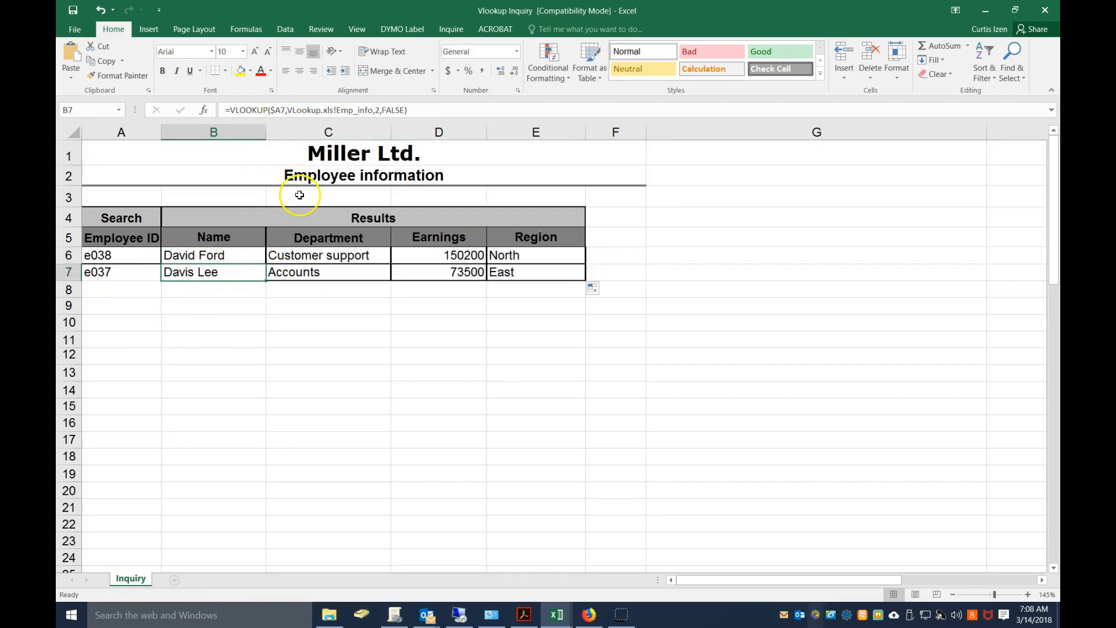
{"action": "key", "text": "F2"}
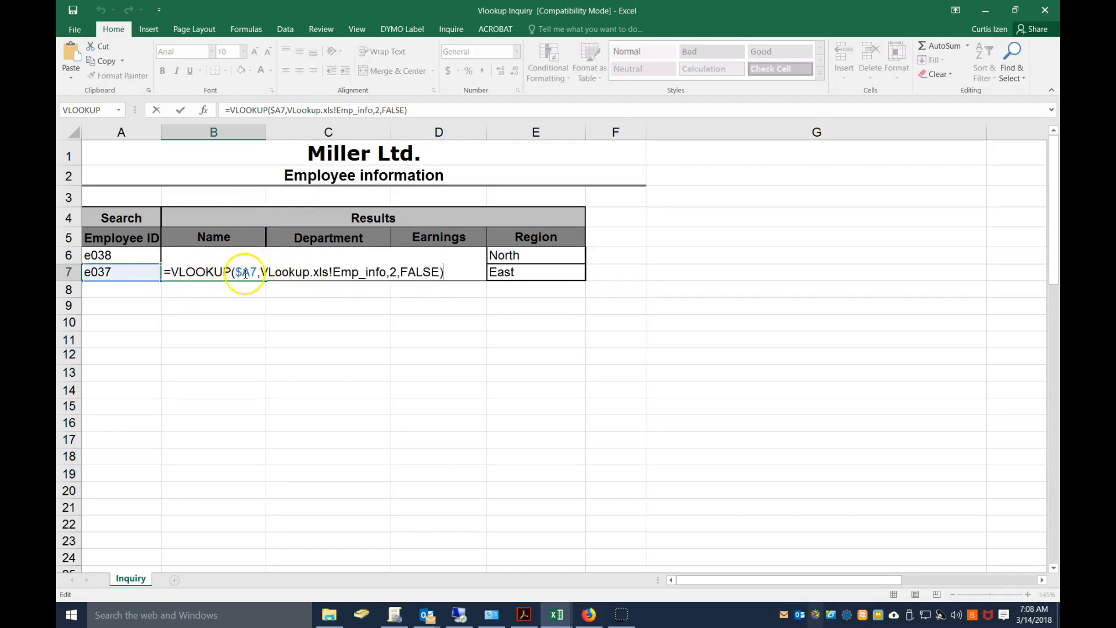
{"action": "left_click", "coordinate": [134, 274]}
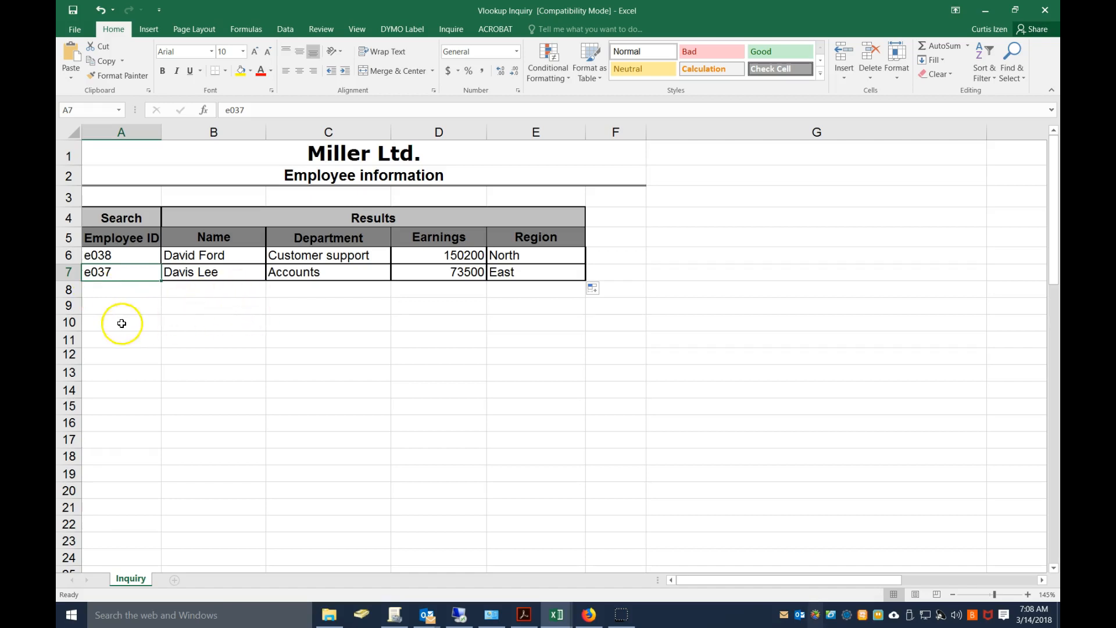
Enter a third employee ID in cell A8 and fill the B7:E7 lookup formulas down into row 8
{"action": "left_click", "coordinate": [129, 290]}
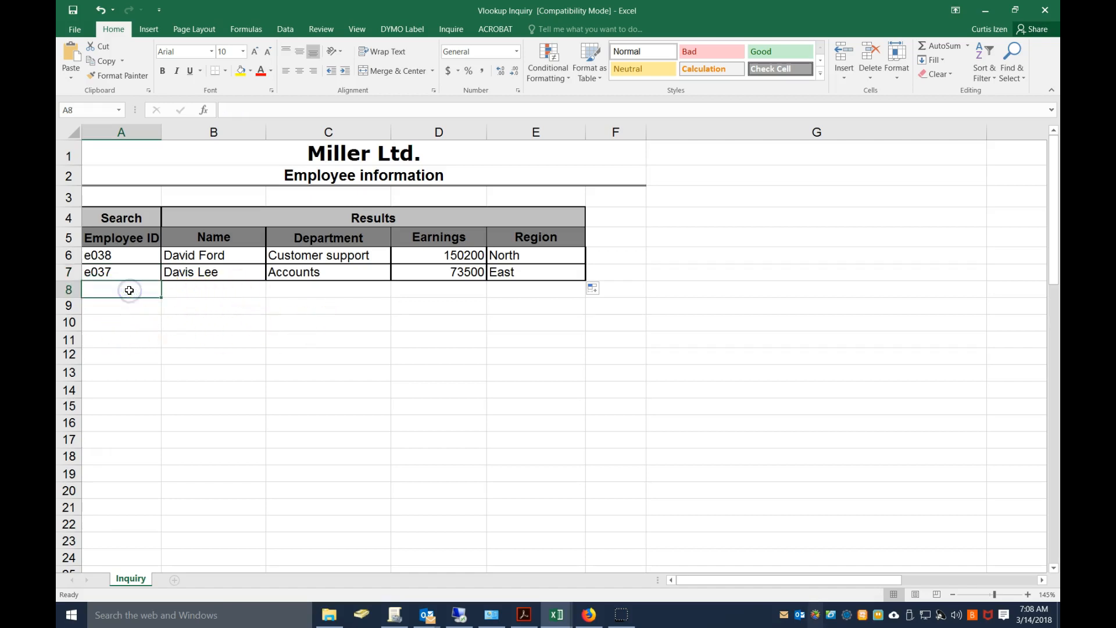
{"action": "type", "text": "e011"}
{"action": "key", "text": "Return"}
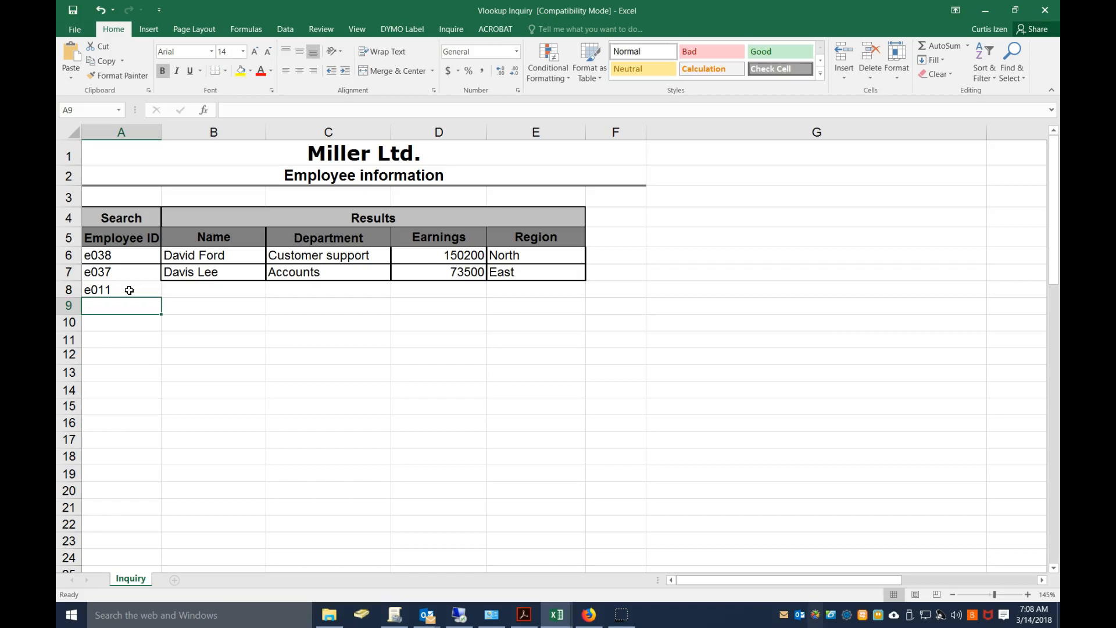
{"action": "left_click_drag", "start_coordinate": [188, 272], "coordinate": [541, 276]}
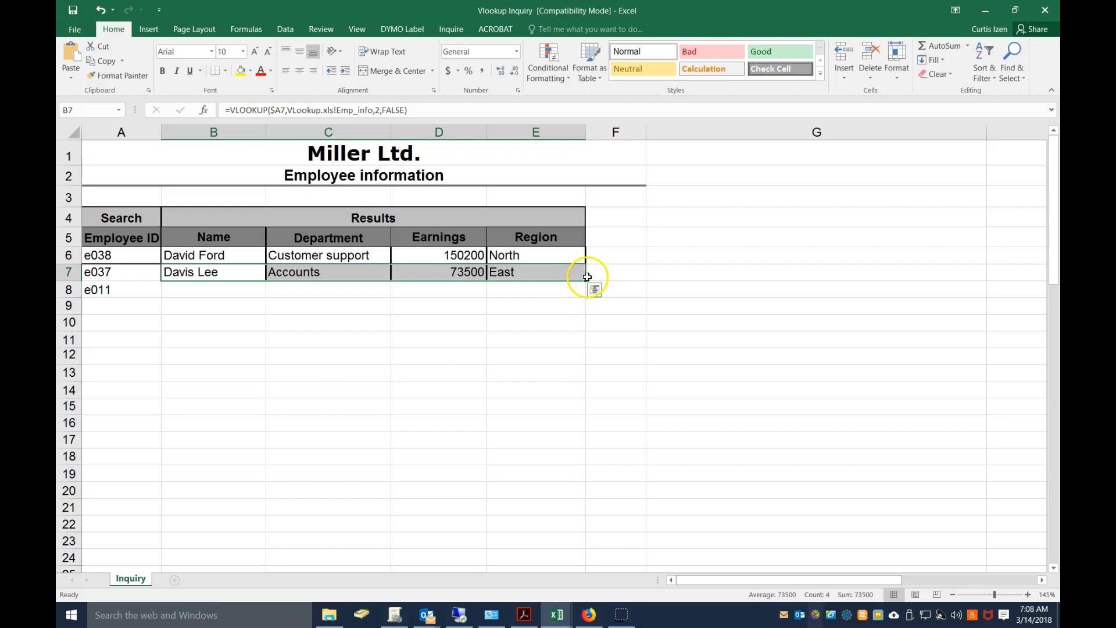
{"action": "left_click_drag", "start_coordinate": [587, 280], "coordinate": [588, 290]}
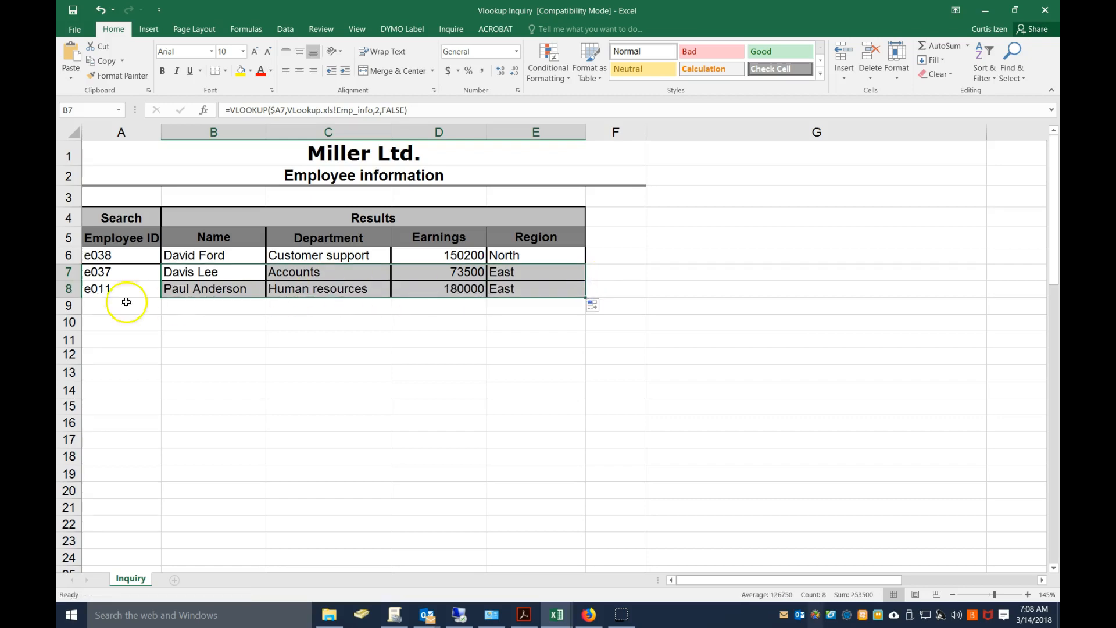
Enter an employee ID that does not exist in the VLookup workbook in A9 and fill the B8:E8 formulas down into row 9
{"action": "left_click", "coordinate": [100, 303]}
{"action": "type", "text": "e0"}
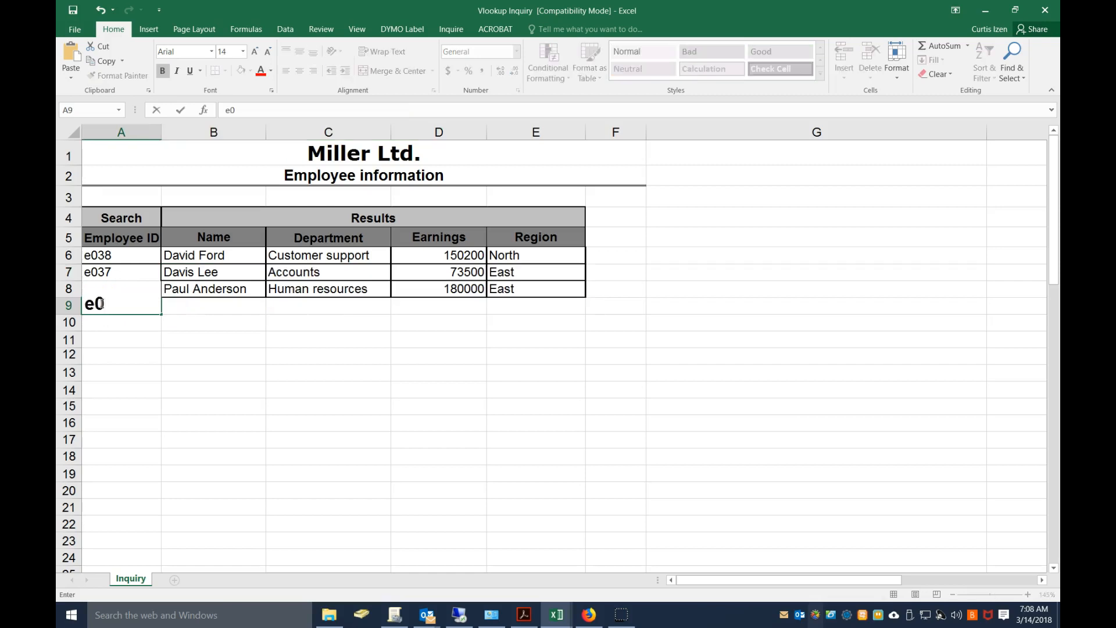
{"action": "type", "text": "99"}
{"action": "key", "text": "Return"}
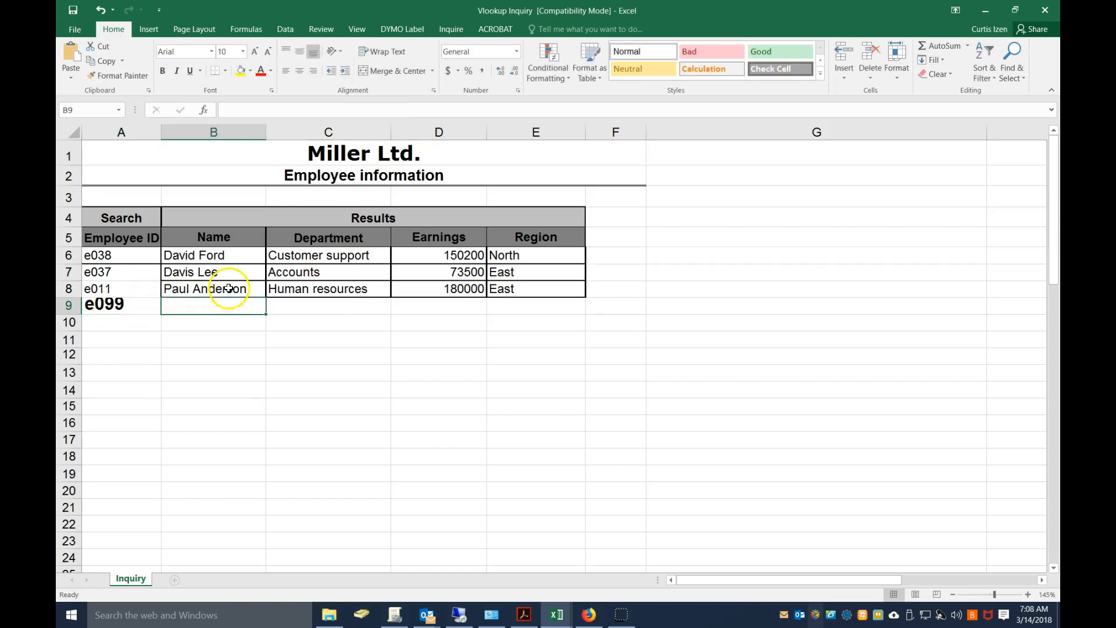
{"action": "left_click_drag", "start_coordinate": [224, 289], "coordinate": [534, 290]}
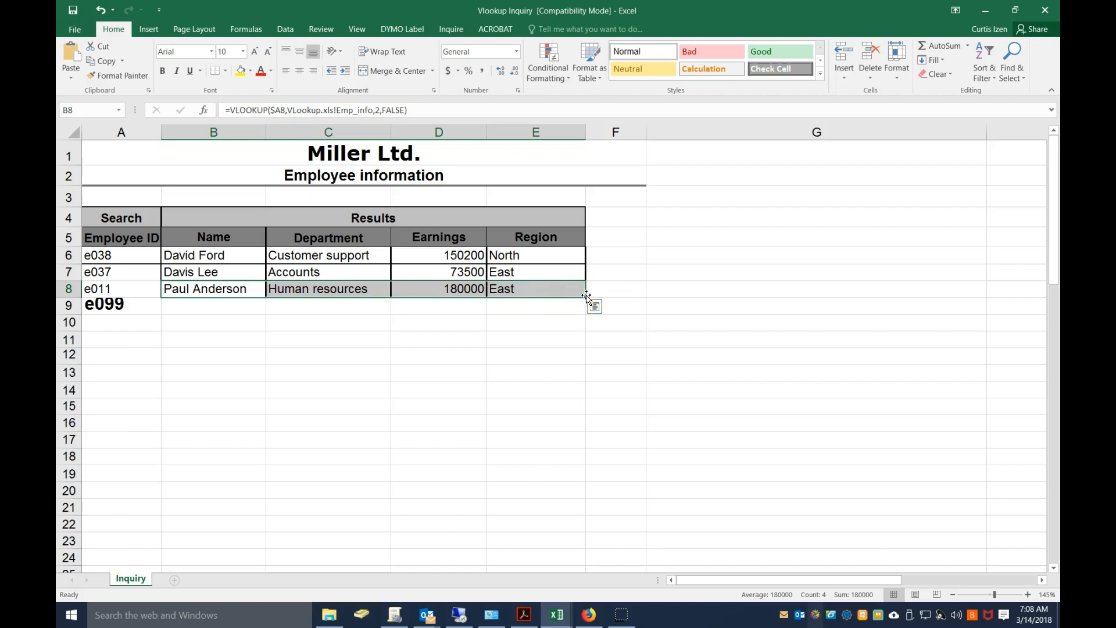
{"action": "left_click_drag", "start_coordinate": [585, 297], "coordinate": [585, 307]}
Examine the row 9 lookup results and the B9 formula against the employee ID in A9
{"action": "left_click_drag", "start_coordinate": [201, 305], "coordinate": [512, 299]}
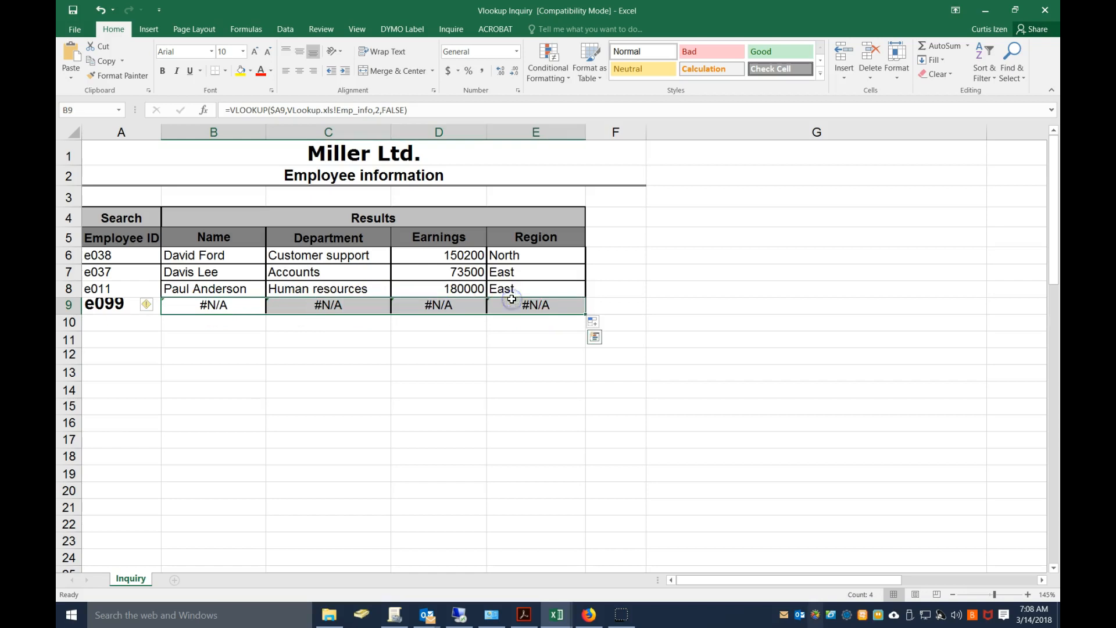
{"action": "left_click", "coordinate": [224, 305]}
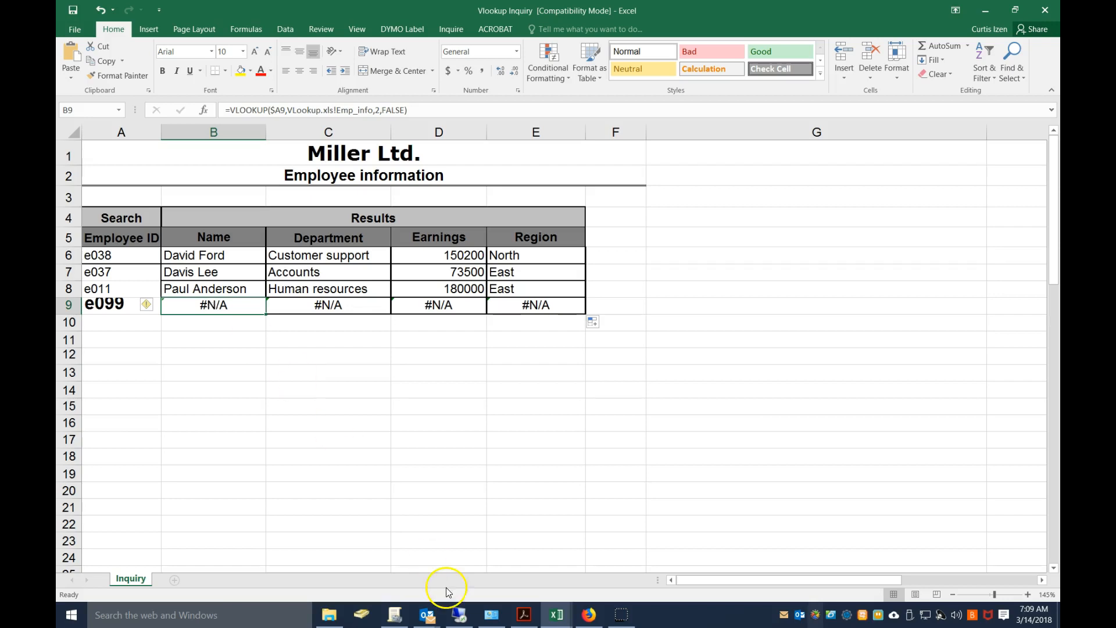
{"action": "left_click", "coordinate": [555, 615]}
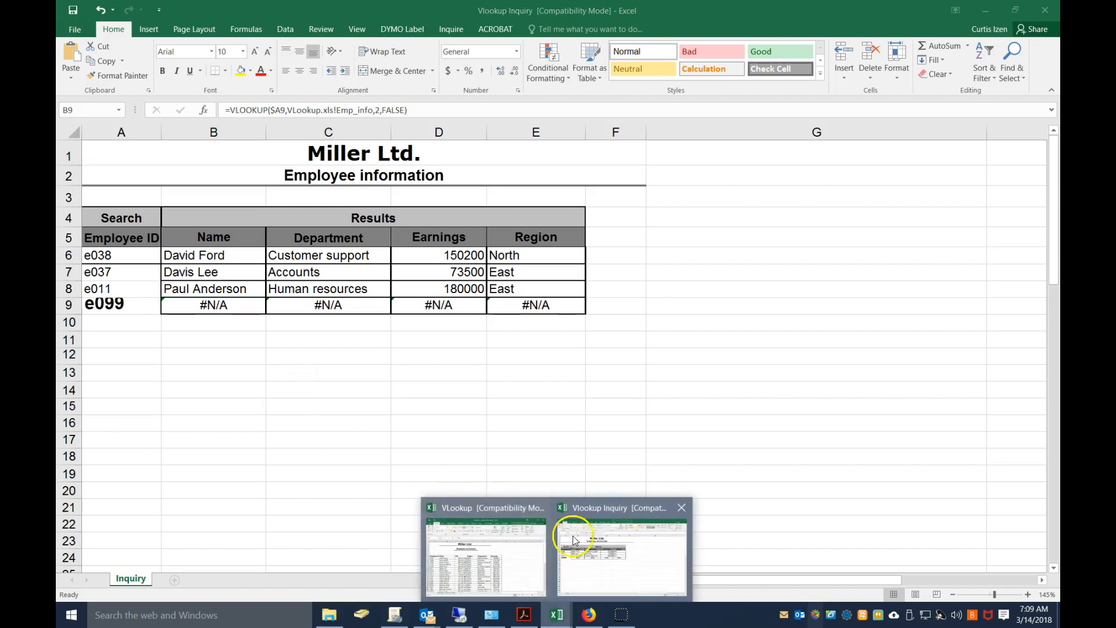
{"action": "left_click", "coordinate": [588, 522]}
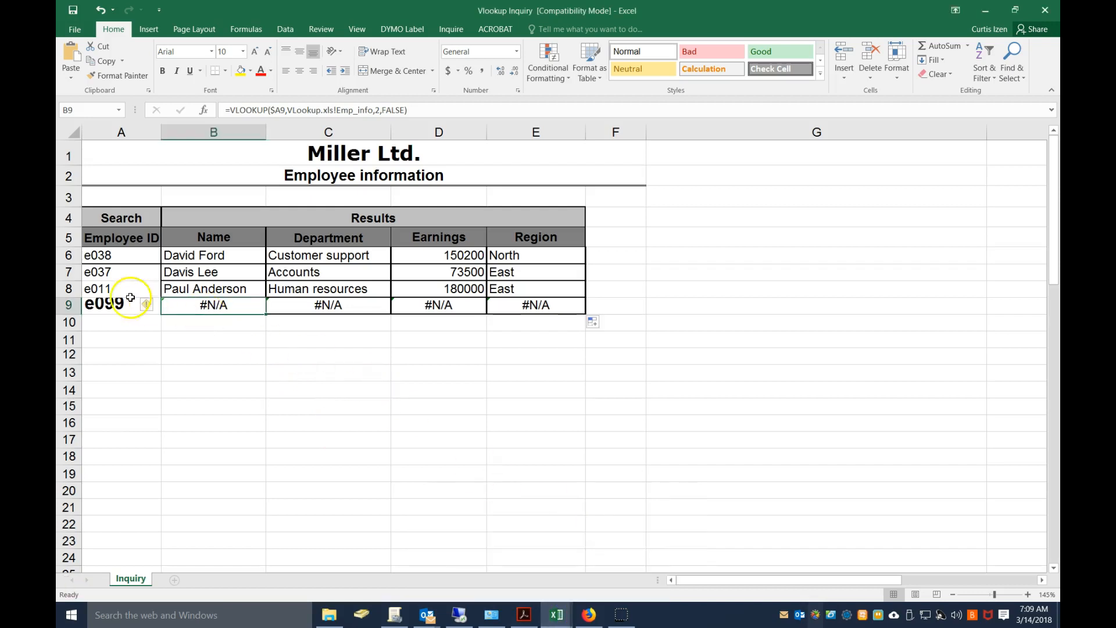
{"action": "left_click", "coordinate": [110, 302]}
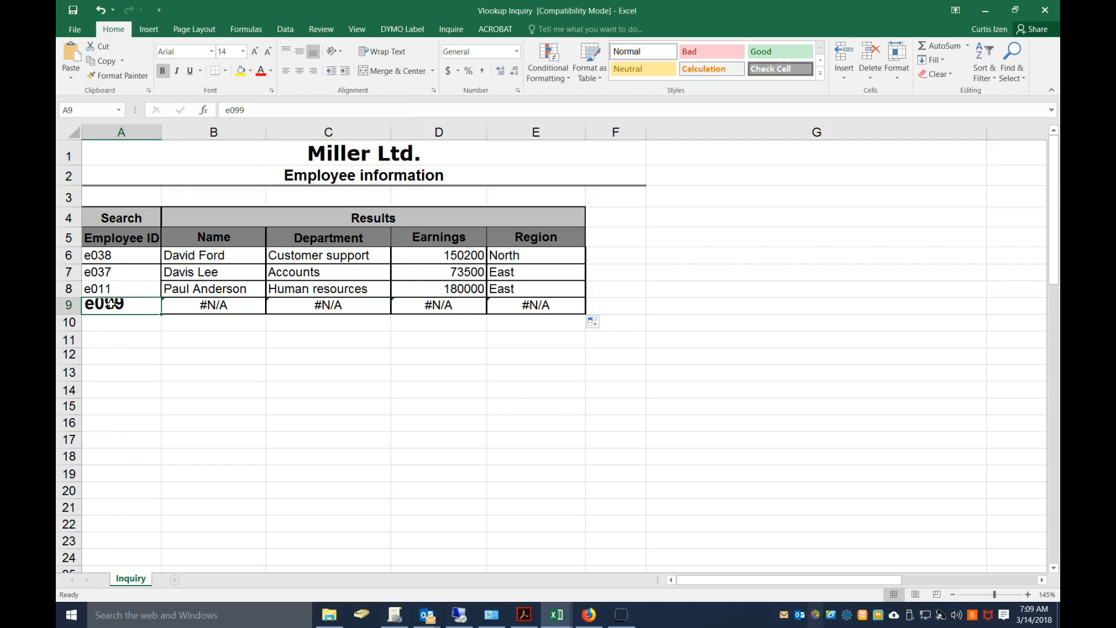
{"action": "left_click", "coordinate": [213, 303]}
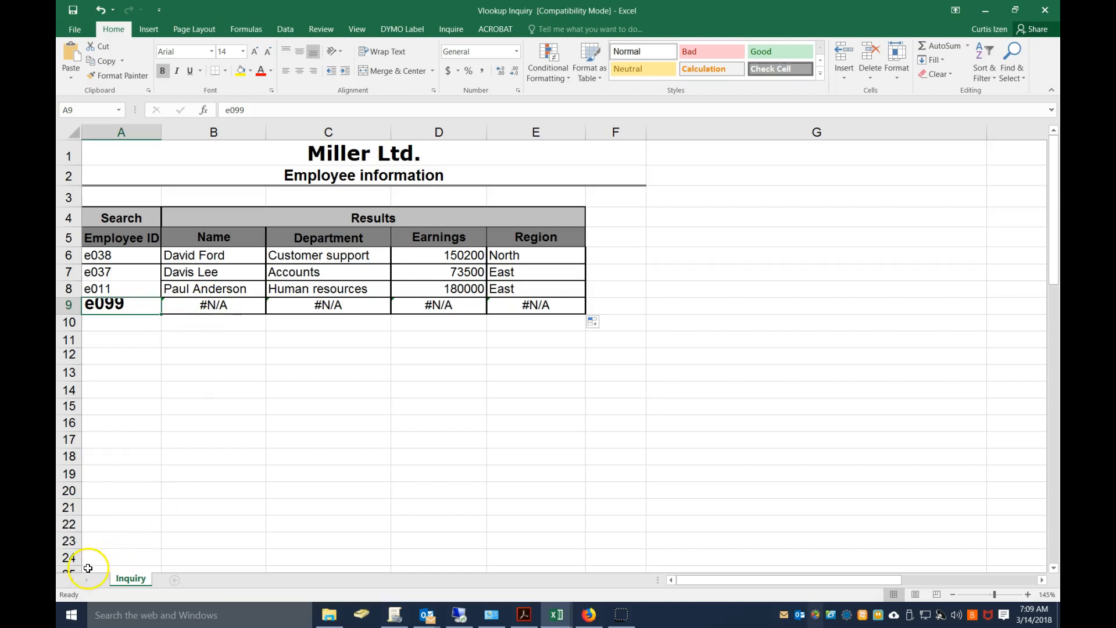